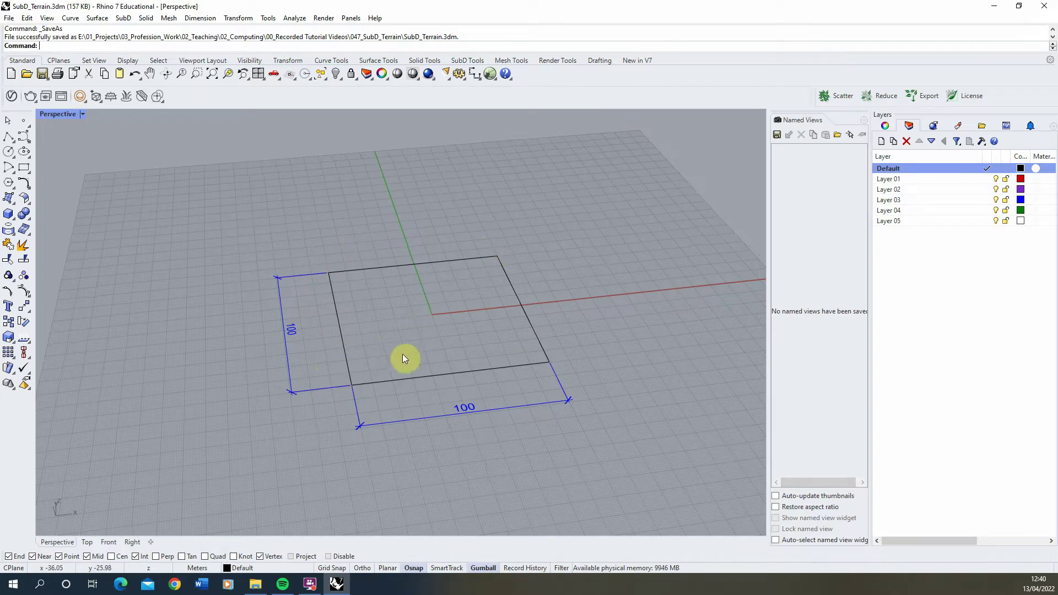
Step: Draw a SubD plane corner to corner so it encloses the 100 by 100 square
{"action": "right_click_drag", "start_coordinate": [403, 354], "coordinate": [384, 304]}
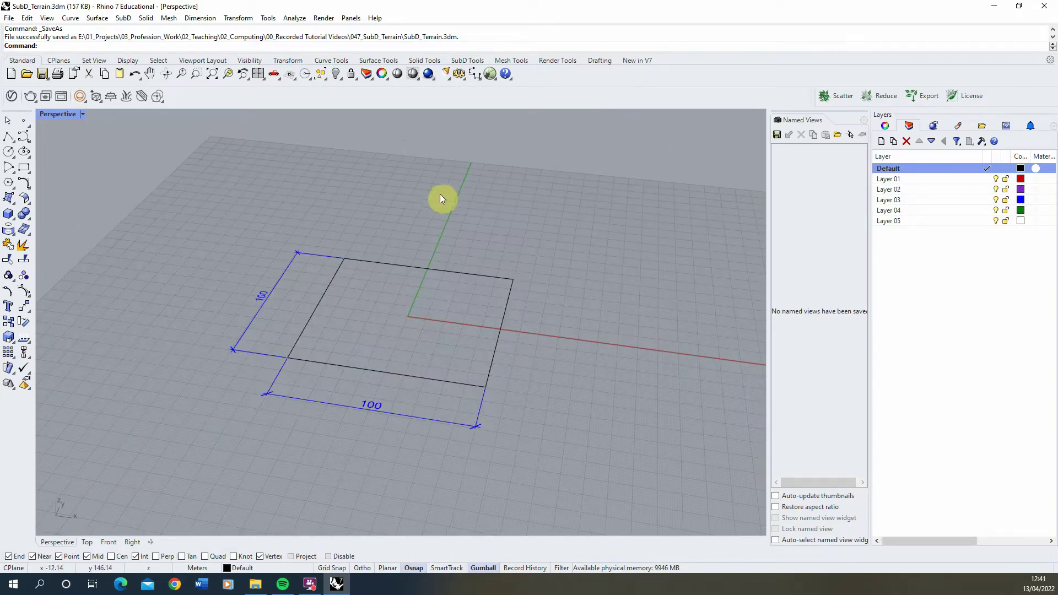
{"action": "left_click", "coordinate": [465, 61]}
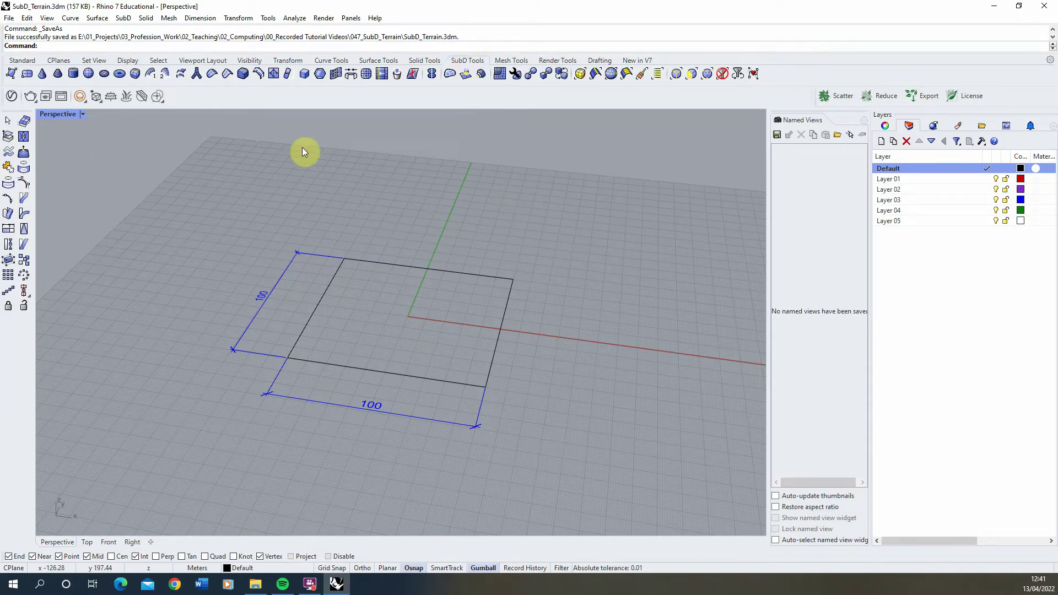
{"action": "left_click", "coordinate": [27, 75]}
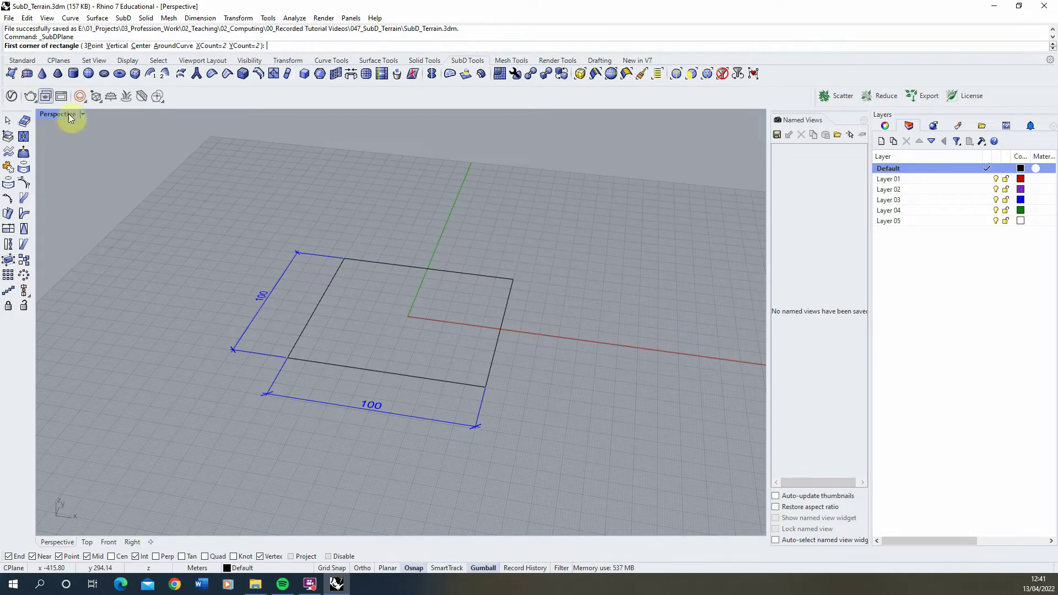
{"action": "right_click_drag", "start_coordinate": [215, 371], "coordinate": [219, 381]}
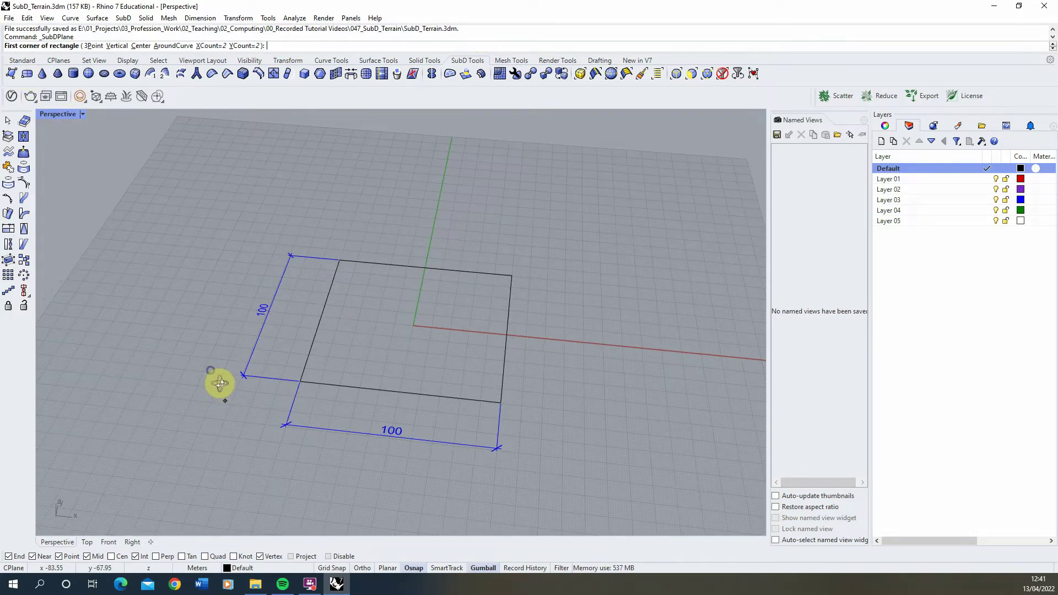
{"action": "left_click", "coordinate": [201, 428]}
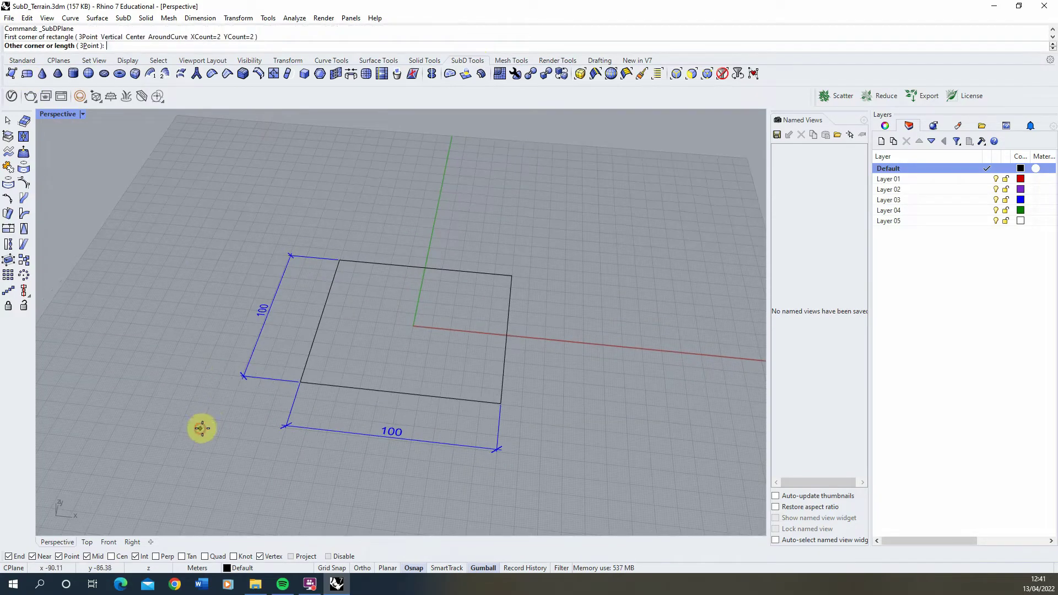
{"action": "left_click", "coordinate": [574, 246]}
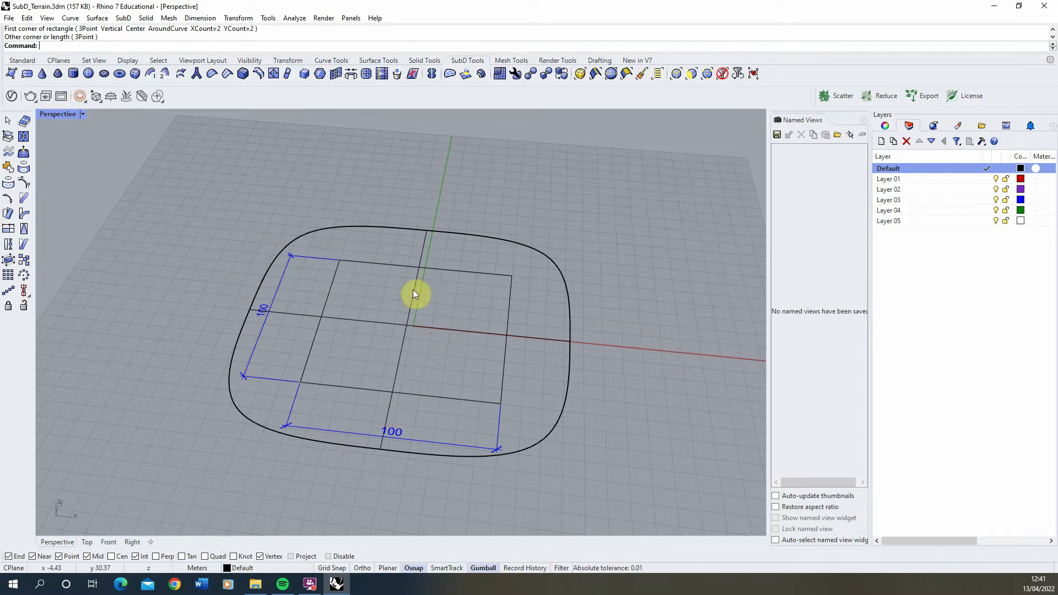
{"action": "right_click_drag", "start_coordinate": [410, 227], "coordinate": [354, 189]}
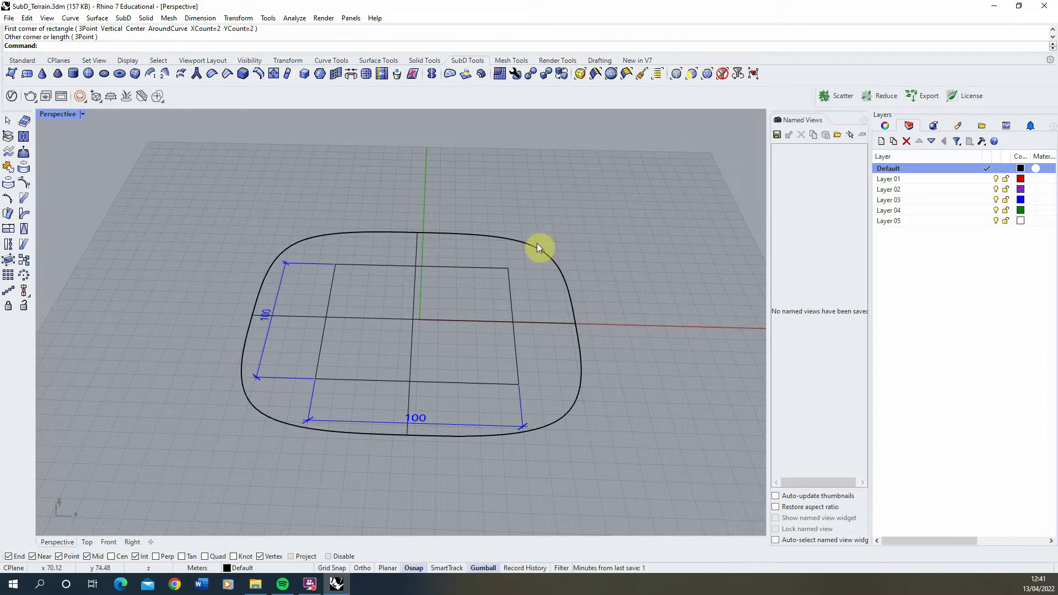
Step: Select the SubD plane and subdivide it four times into a dense face grid
{"action": "left_click", "coordinate": [463, 234]}
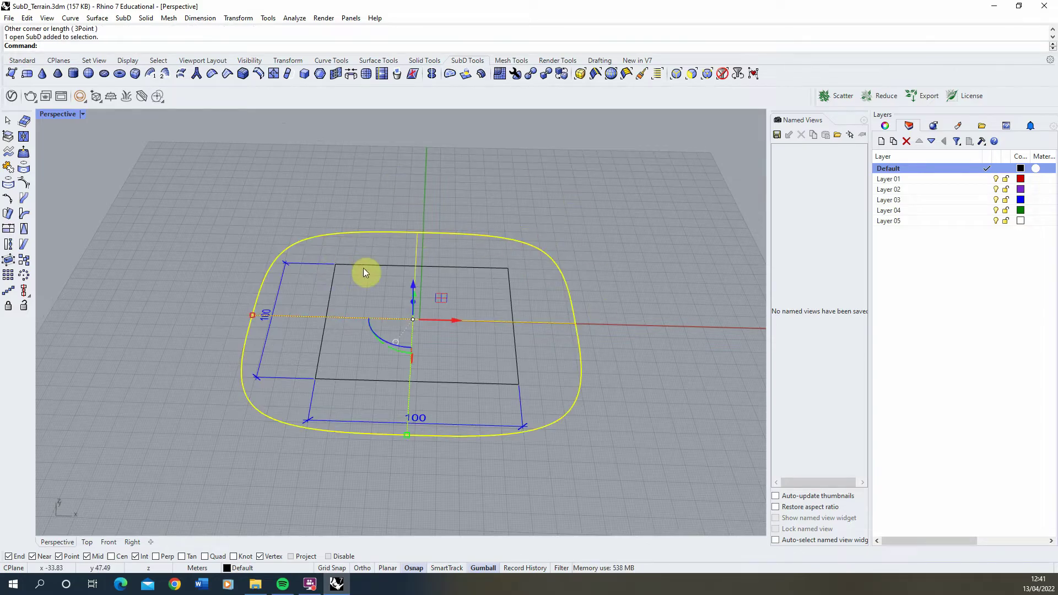
{"action": "left_click", "coordinate": [367, 75]}
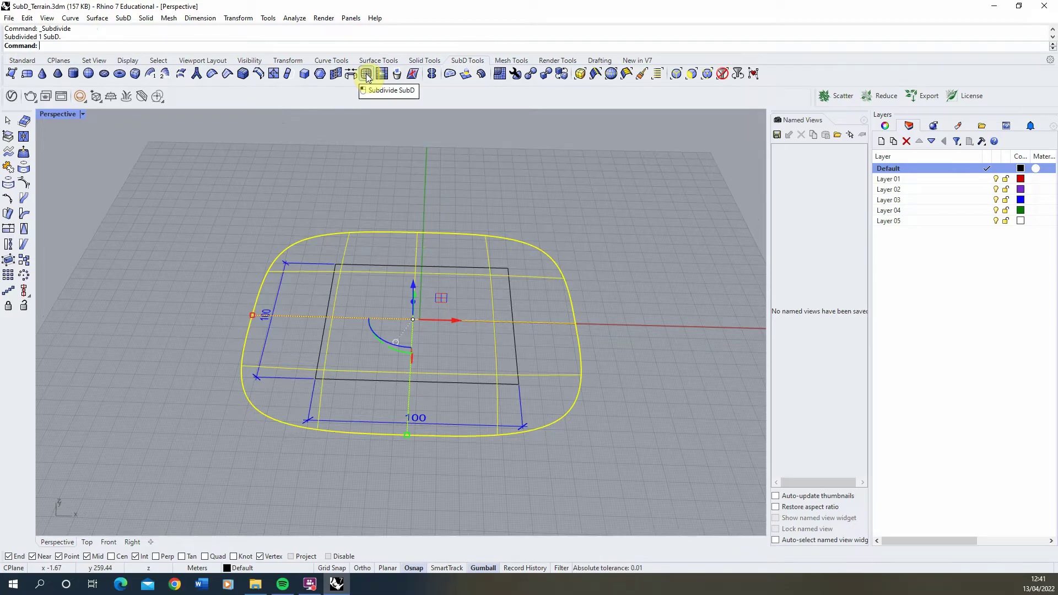
{"action": "left_click", "coordinate": [366, 75]}
{"action": "left_click", "coordinate": [367, 75]}
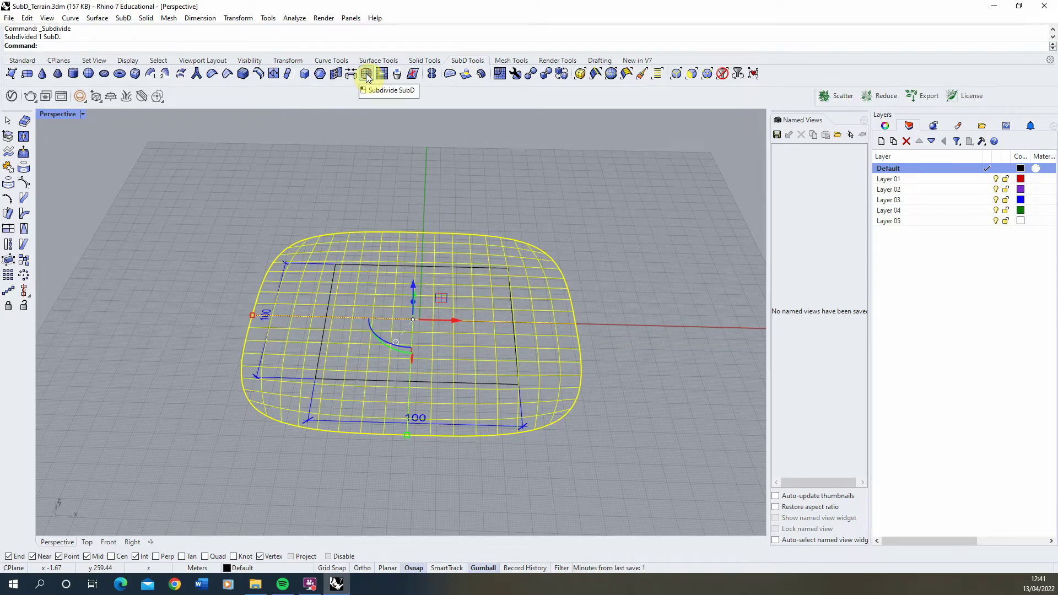
{"action": "left_click", "coordinate": [367, 75]}
{"action": "right_click_drag", "start_coordinate": [441, 327], "coordinate": [409, 323]}
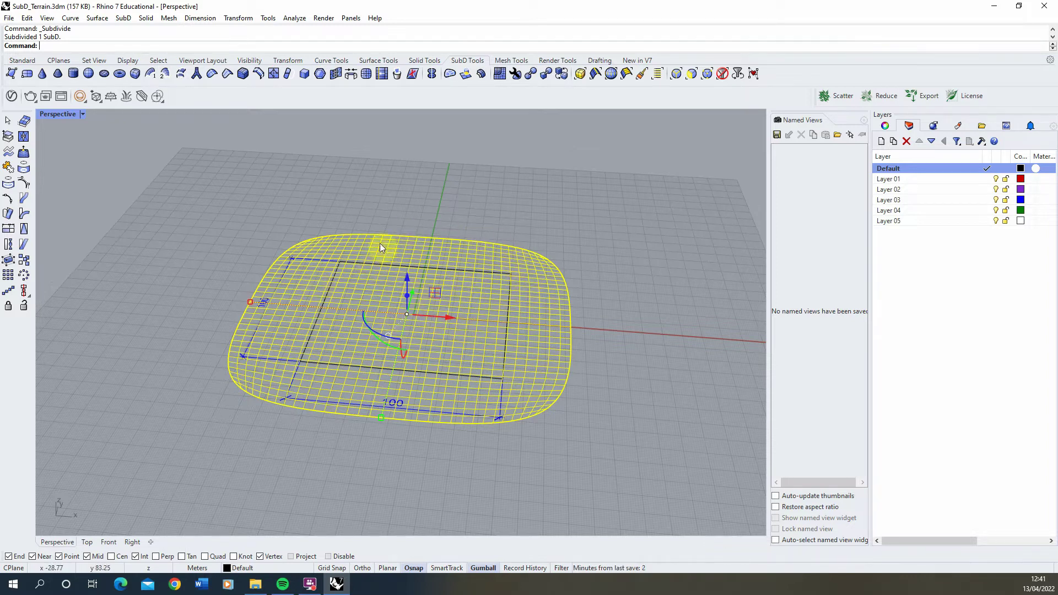
{"action": "left_click", "coordinate": [448, 287]}
{"action": "right_click_drag", "start_coordinate": [389, 292], "coordinate": [405, 308]}
{"action": "left_click", "coordinate": [998, 200]}
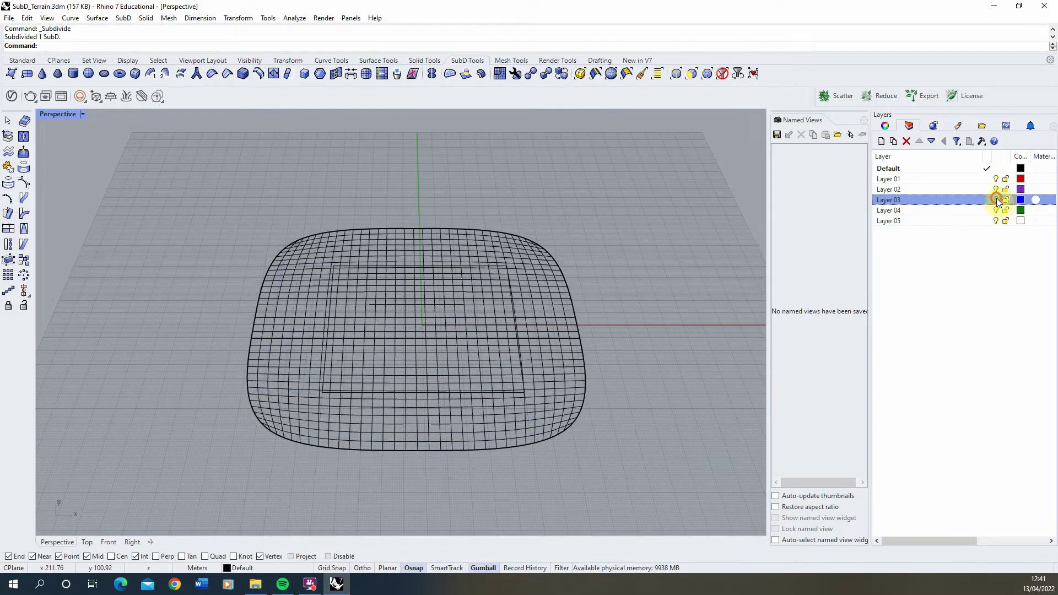
{"action": "right_click_drag", "start_coordinate": [606, 252], "coordinate": [453, 237]}
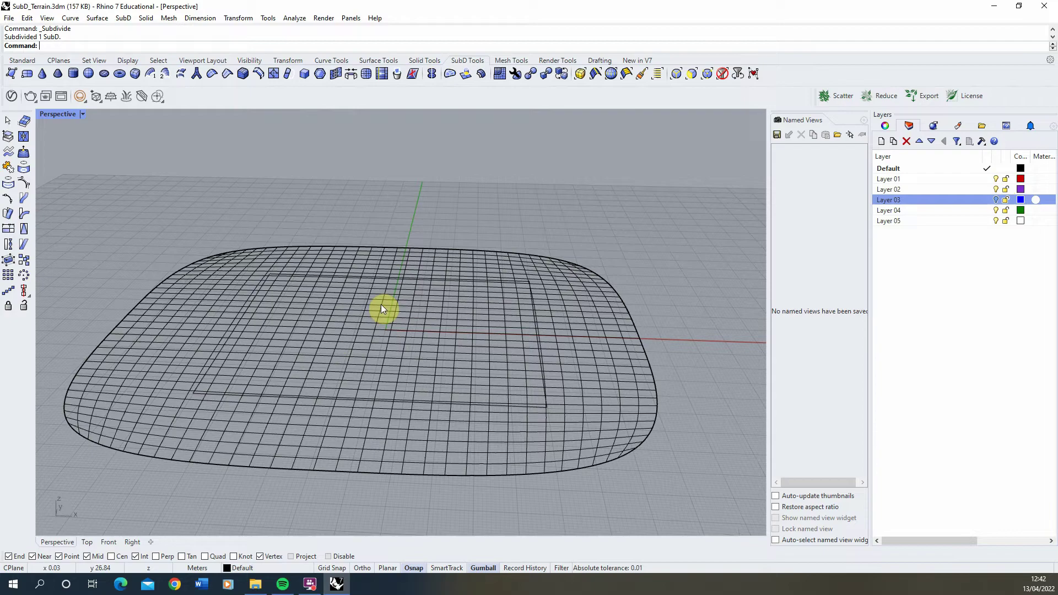
{"action": "left_click", "coordinate": [355, 259]}
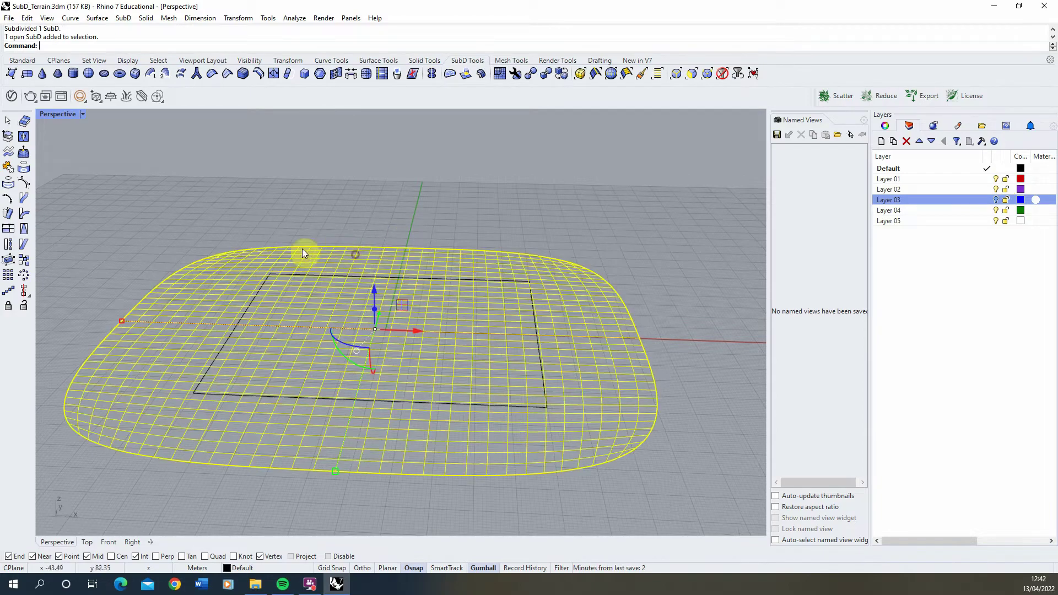
Step: Turn on the SubD control points and pull one point up into a test spike
{"action": "left_click", "coordinate": [23, 183]}
{"action": "mouse_move", "coordinate": [328, 350]}
{"action": "right_mouse_down"}
{"action": "mouse_move", "coordinate": [324, 338]}
{"action": "mouse_move", "coordinate": [363, 335]}
{"action": "mouse_move", "coordinate": [314, 342]}
{"action": "mouse_move", "coordinate": [352, 340]}
{"action": "mouse_move", "coordinate": [327, 352]}
{"action": "right_mouse_up"}
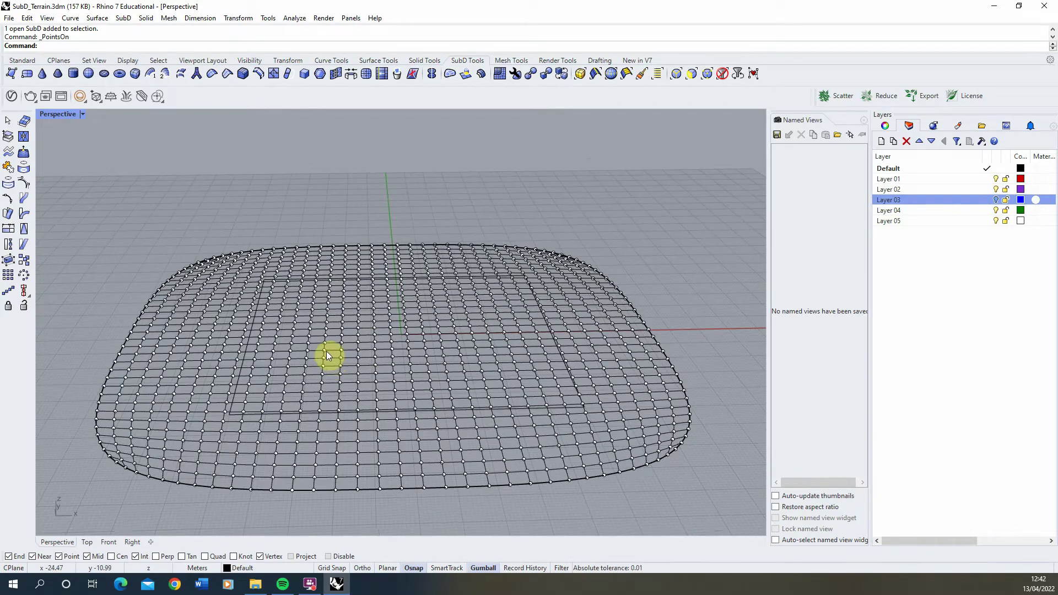
{"action": "left_click", "coordinate": [324, 350]}
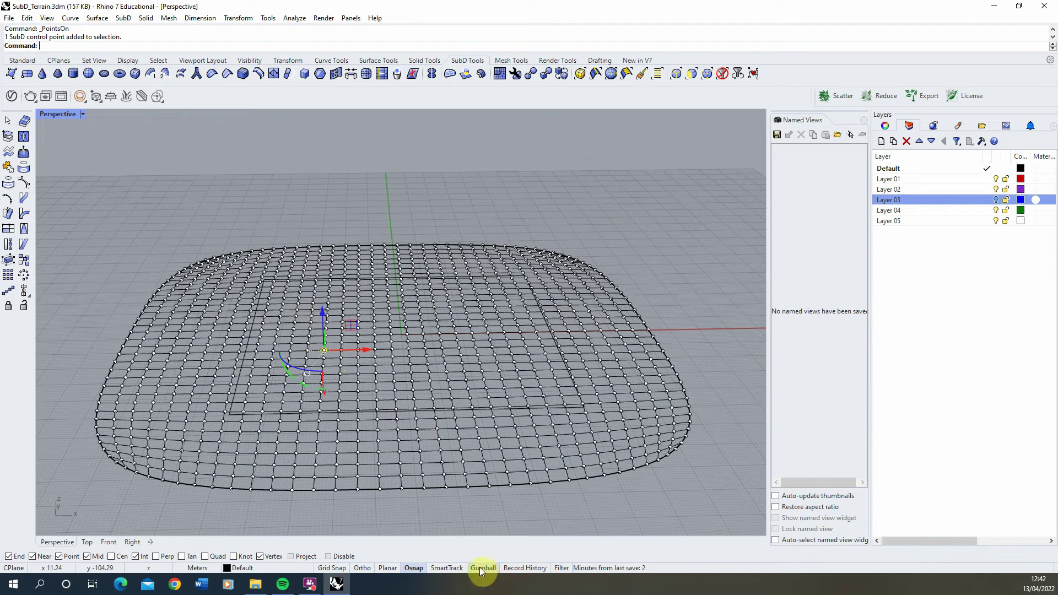
{"action": "right_click_drag", "start_coordinate": [397, 497], "coordinate": [391, 432]}
{"action": "left_click_drag", "start_coordinate": [381, 290], "coordinate": [395, 239]}
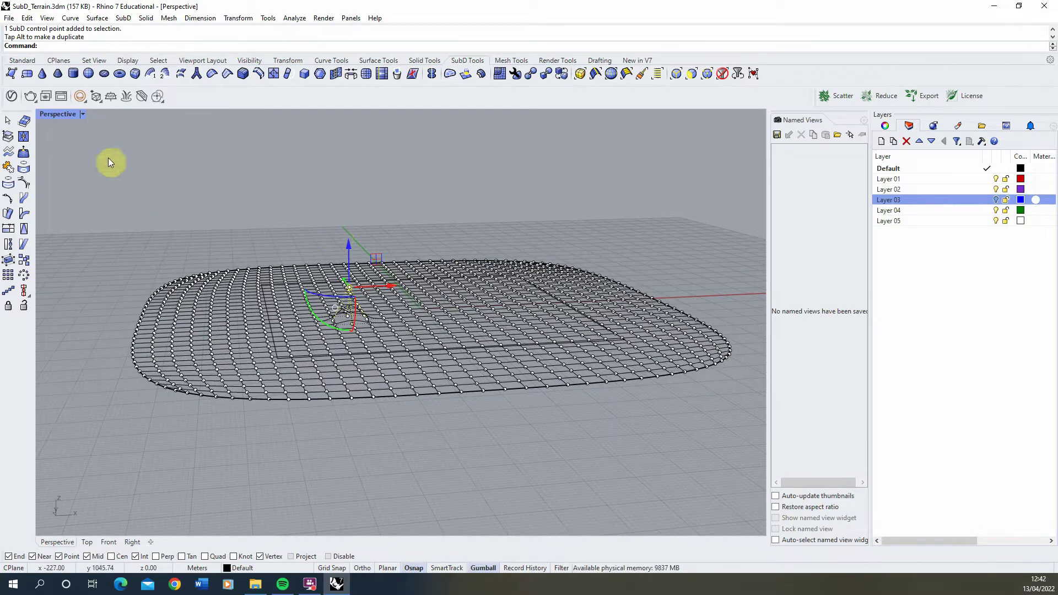
Step: Switch the Perspective view to Shaded display and undo the test spike
{"action": "left_click", "coordinate": [82, 114]}
{"action": "left_click", "coordinate": [67, 167]}
{"action": "mouse_move", "coordinate": [308, 248]}
{"action": "right_mouse_down"}
{"action": "mouse_move", "coordinate": [338, 226]}
{"action": "mouse_move", "coordinate": [276, 220]}
{"action": "mouse_move", "coordinate": [262, 270]}
{"action": "mouse_move", "coordinate": [307, 248]}
{"action": "mouse_move", "coordinate": [424, 300]}
{"action": "right_mouse_up"}
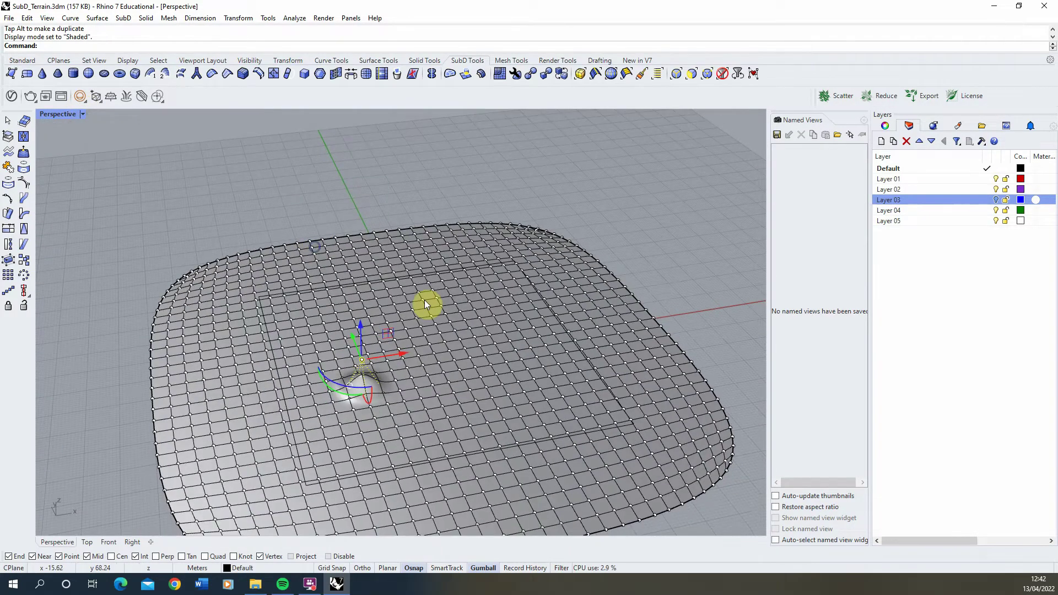
{"action": "key", "text": "ctrl+z"}
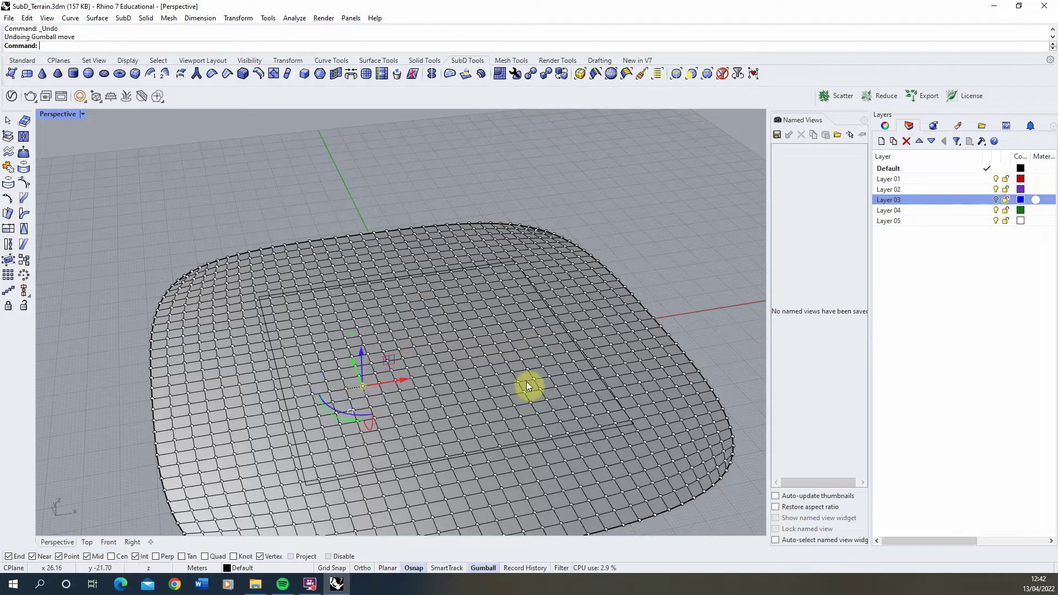
Step: Lift another control point into a test bump, undo it, and clear the selection
{"action": "left_click", "coordinate": [429, 375]}
{"action": "left_click_drag", "start_coordinate": [430, 368], "coordinate": [432, 340]}
{"action": "key", "text": "ctrl+z"}
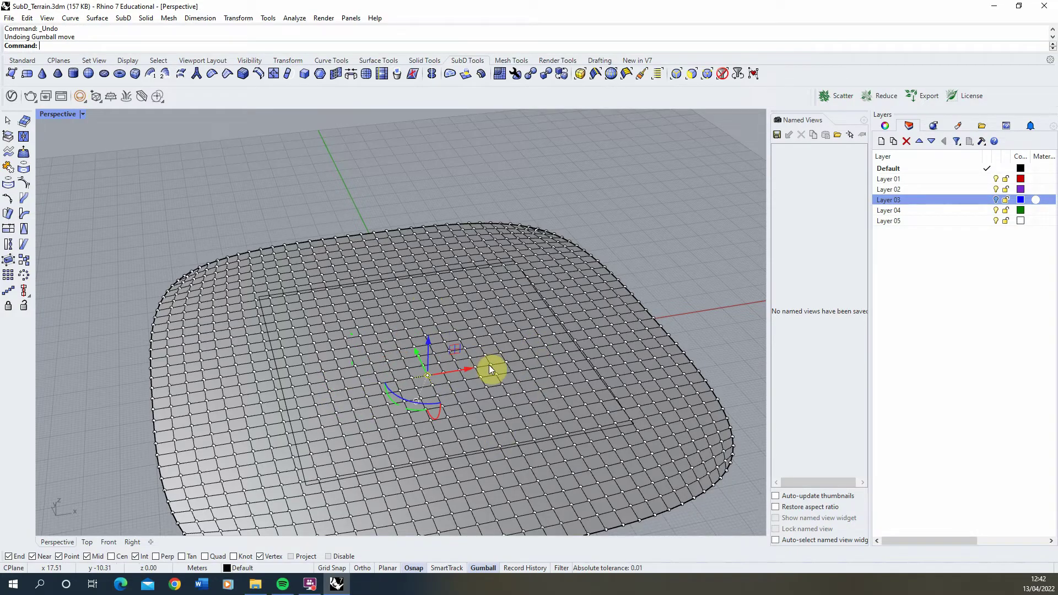
{"action": "left_click", "coordinate": [491, 365]}
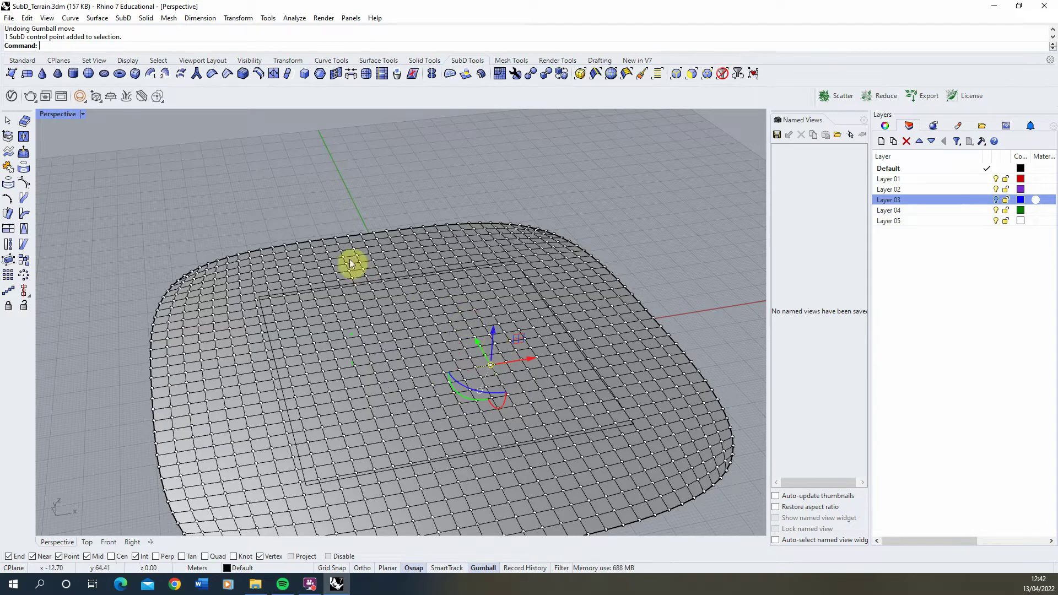
{"action": "left_click", "coordinate": [276, 199]}
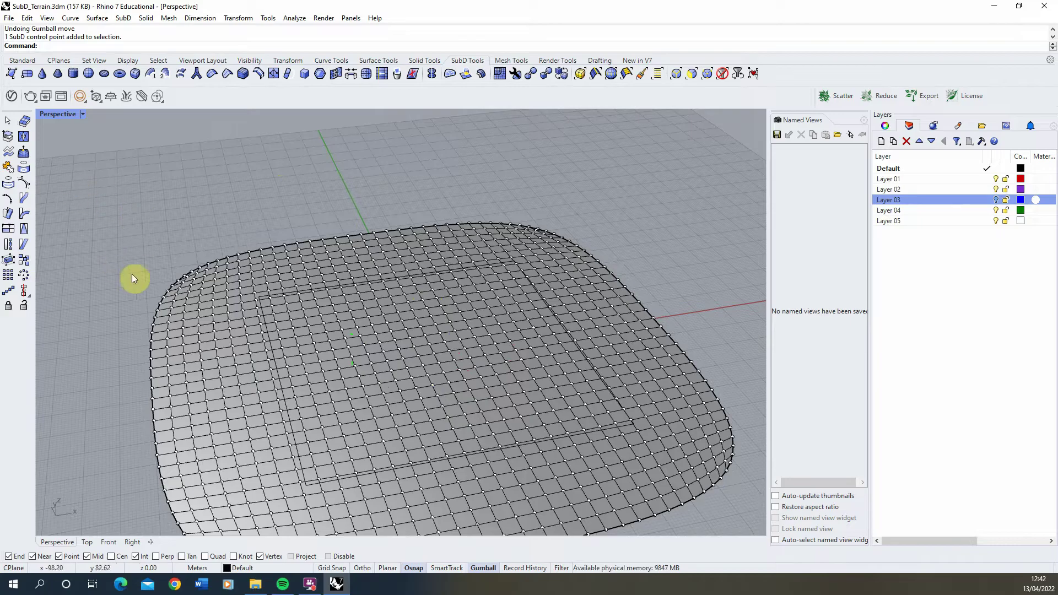
Step: Enable soft transform for SubD edits with a falloff radius of 50
{"action": "left_click", "coordinate": [25, 154]}
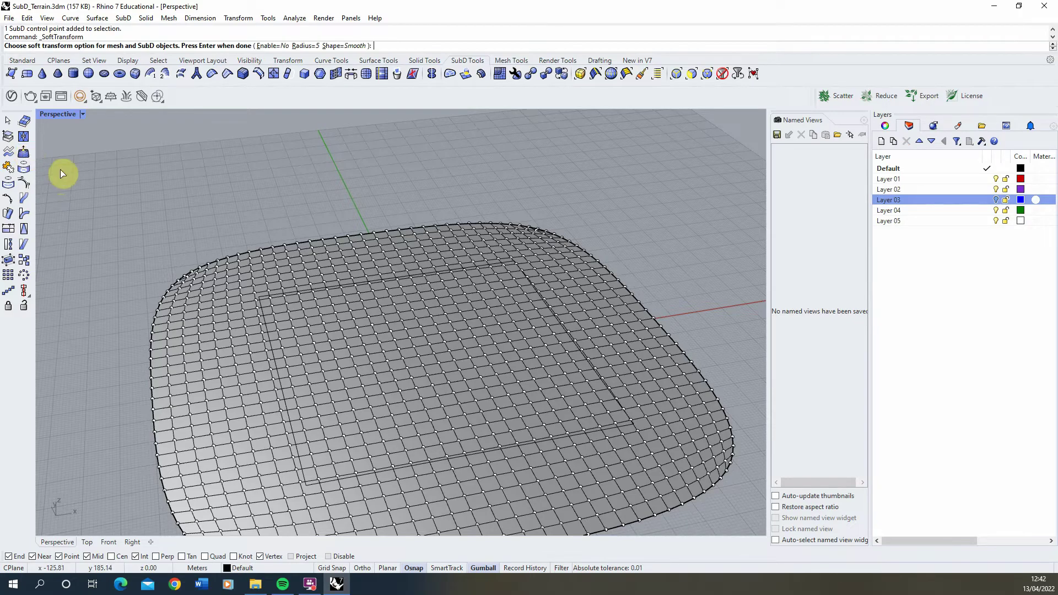
{"action": "left_click", "coordinate": [276, 46]}
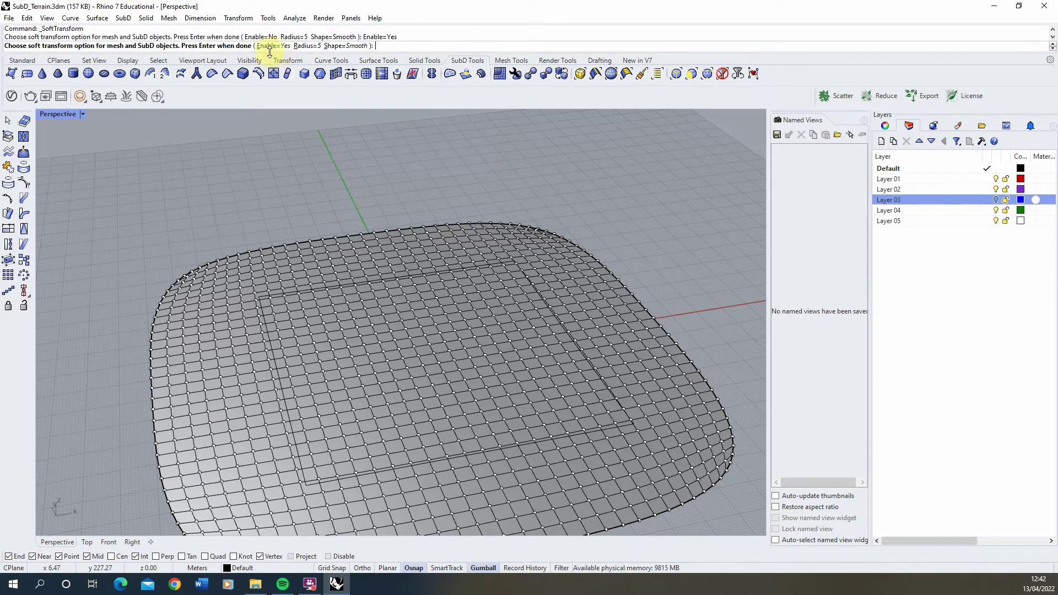
{"action": "left_click", "coordinate": [309, 46]}
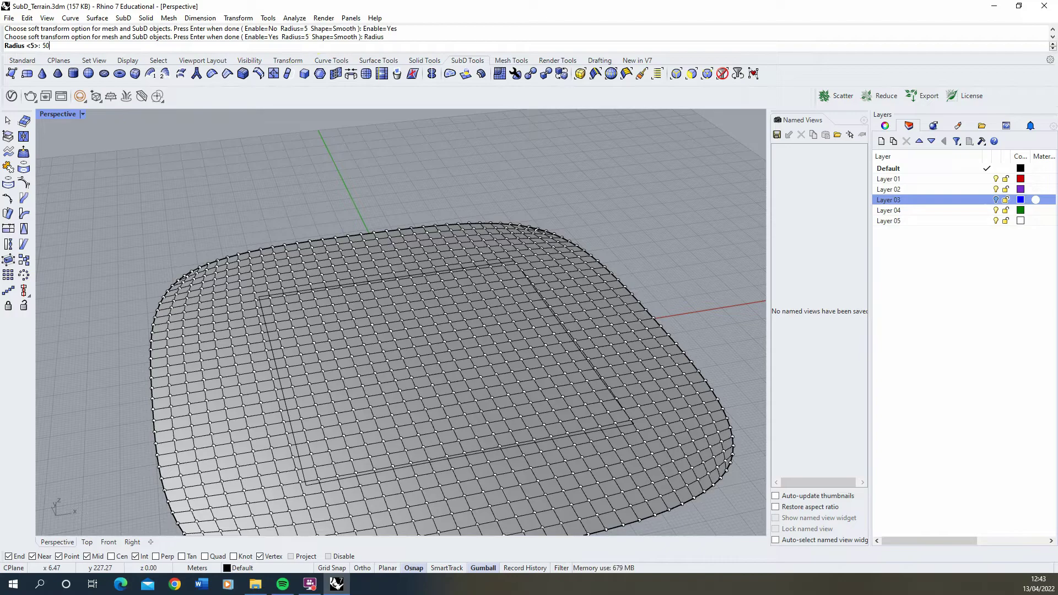
{"action": "key", "text": "Return"}
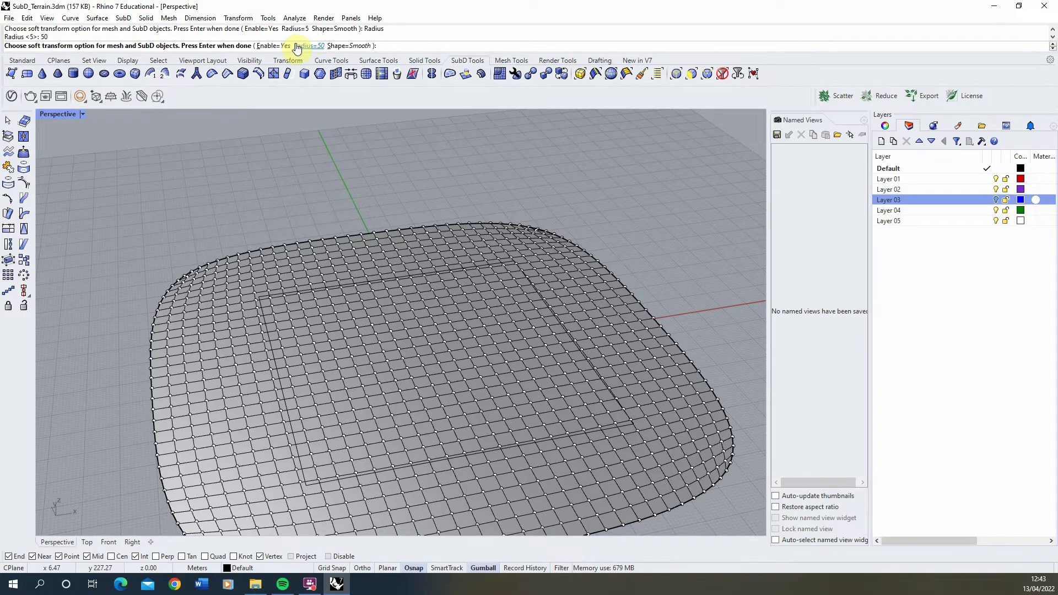
{"action": "key", "text": "Return"}
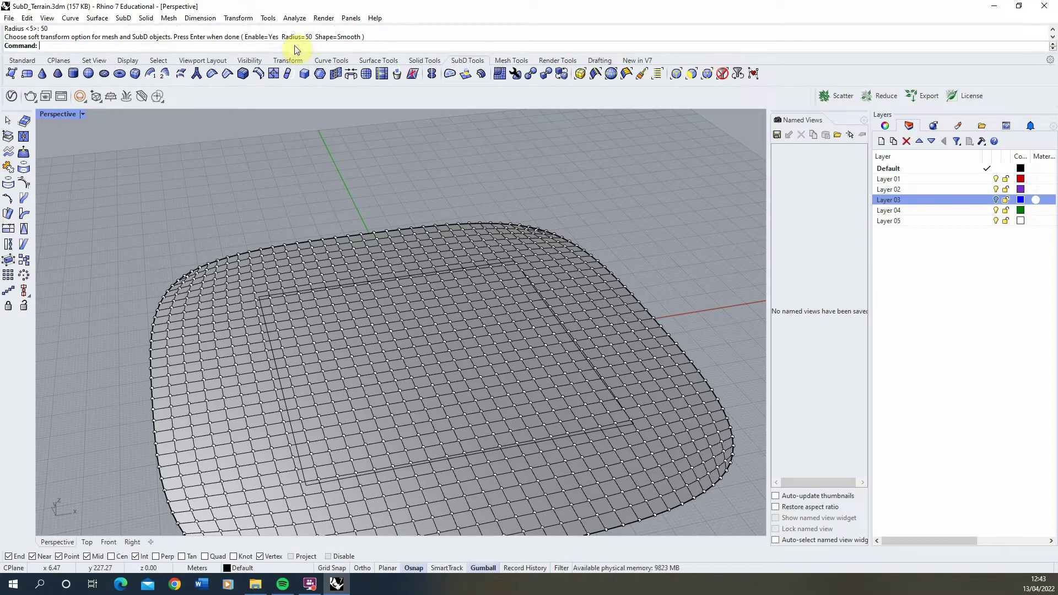
{"action": "right_click_drag", "start_coordinate": [385, 323], "coordinate": [342, 296]}
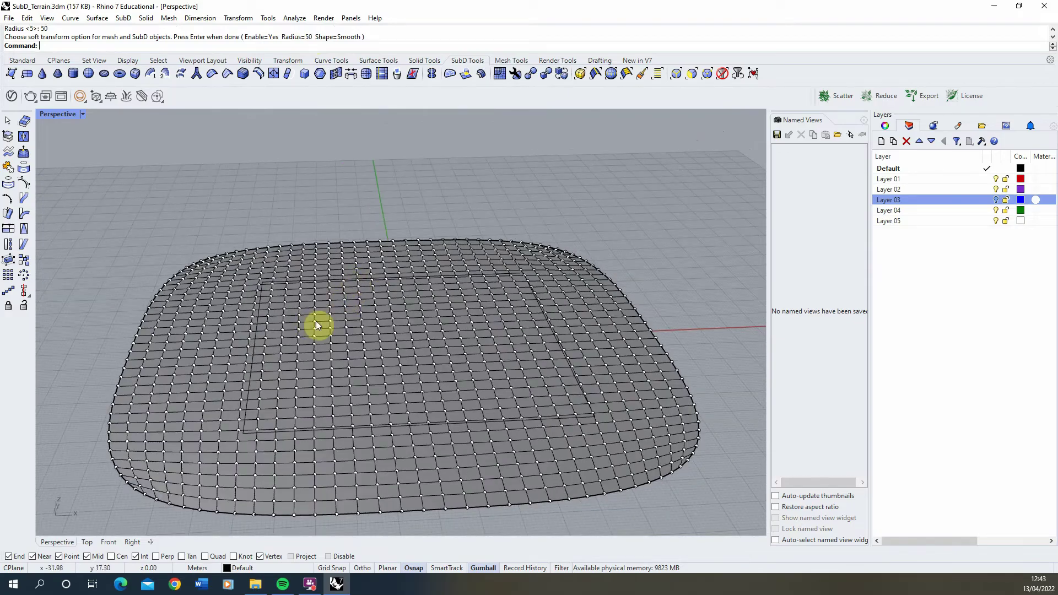
Step: Raise a central control point into a soft bulge
{"action": "left_click", "coordinate": [331, 319]}
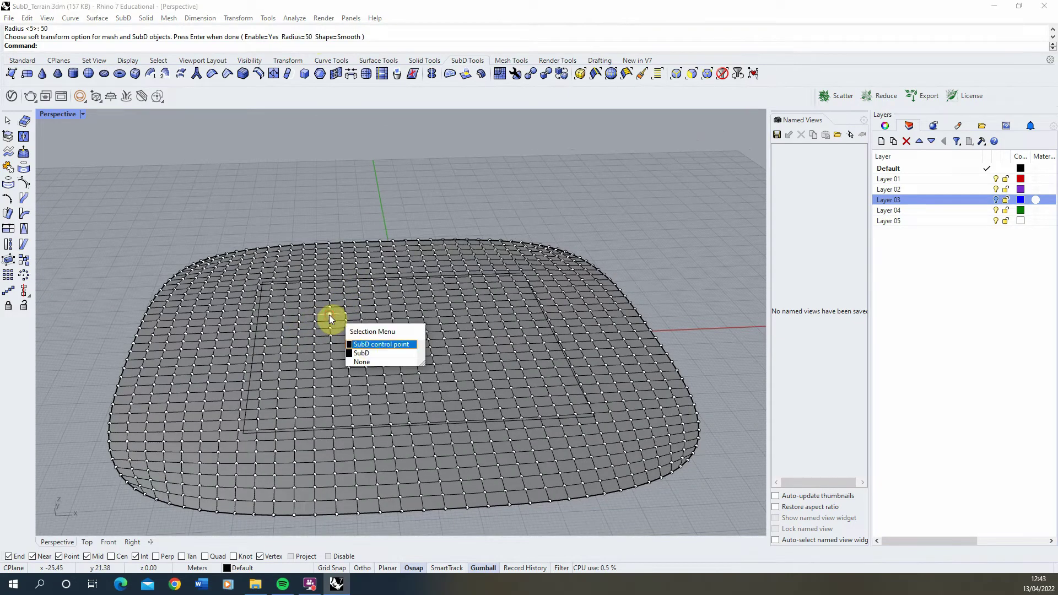
{"action": "left_click", "coordinate": [386, 347]}
{"action": "right_click_drag", "start_coordinate": [342, 316], "coordinate": [353, 304]}
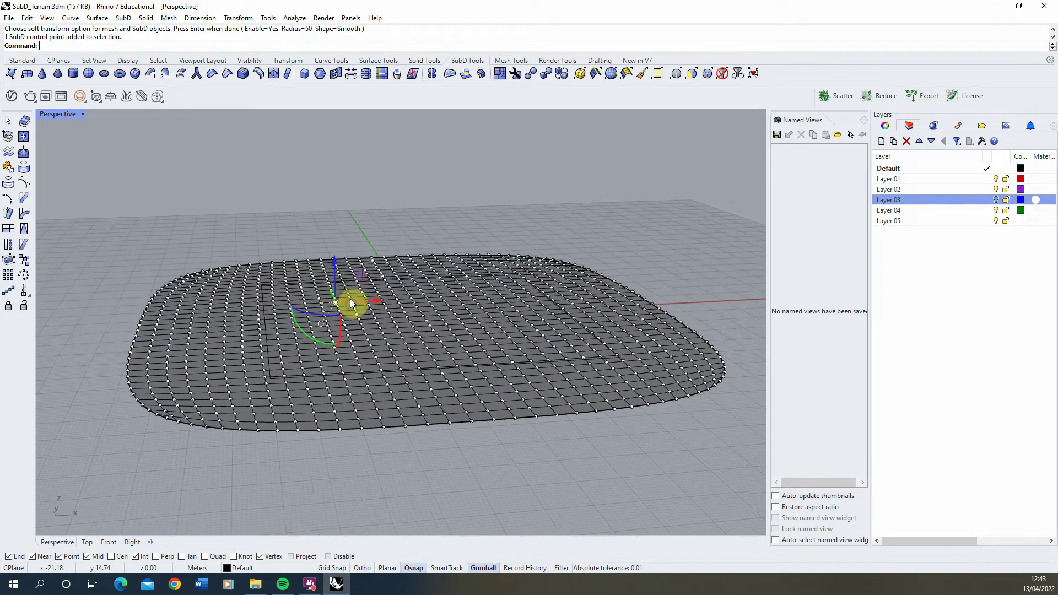
{"action": "mouse_move", "coordinate": [335, 270]}
{"action": "left_mouse_down"}
{"action": "mouse_move", "coordinate": [335, 250]}
{"action": "mouse_move", "coordinate": [335, 259]}
{"action": "left_mouse_up"}
{"action": "right_click_drag", "start_coordinate": [371, 255], "coordinate": [455, 270]}
Step: Lift a right-side control point into another bulge and reshape a nearby bump
{"action": "left_click", "coordinate": [605, 342]}
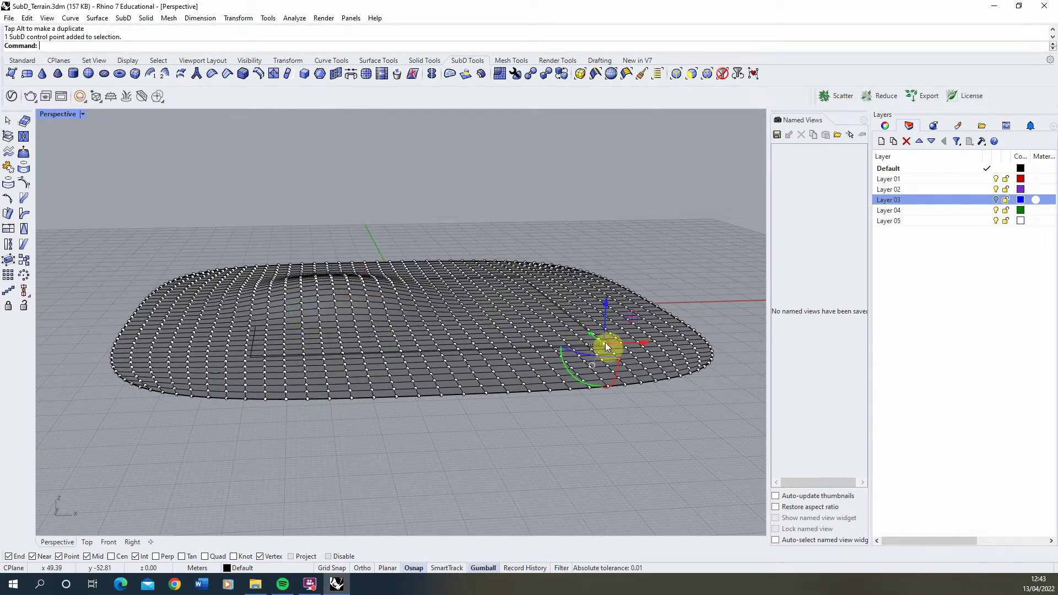
{"action": "left_click_drag", "start_coordinate": [606, 323], "coordinate": [522, 282]}
{"action": "right_click_drag", "start_coordinate": [523, 282], "coordinate": [440, 333]}
{"action": "left_click", "coordinate": [441, 339]}
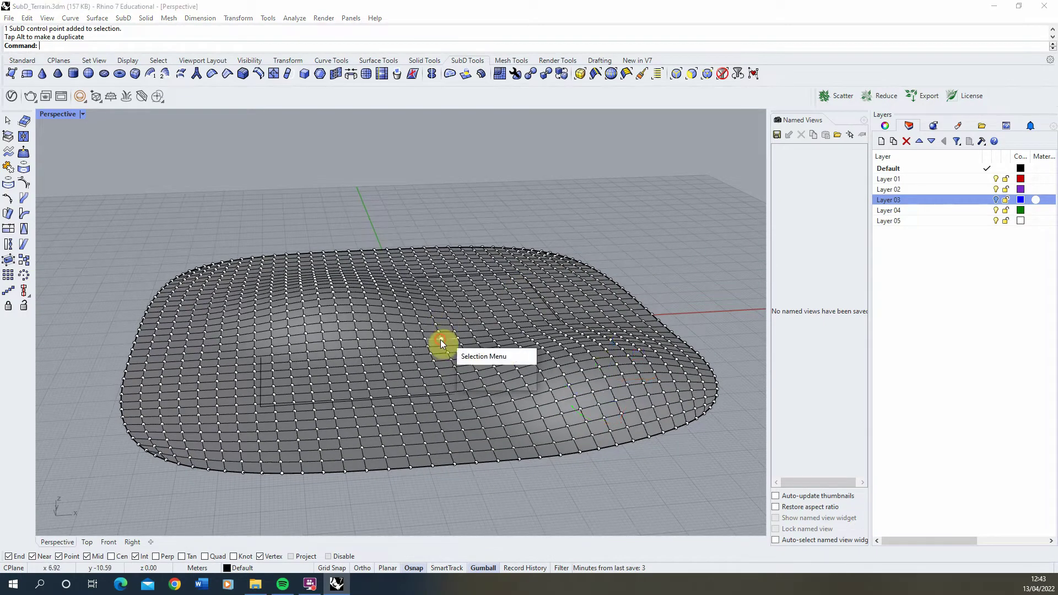
{"action": "left_click", "coordinate": [474, 368]}
{"action": "left_click_drag", "start_coordinate": [448, 314], "coordinate": [451, 323]}
{"action": "right_click_drag", "start_coordinate": [451, 323], "coordinate": [515, 290]}
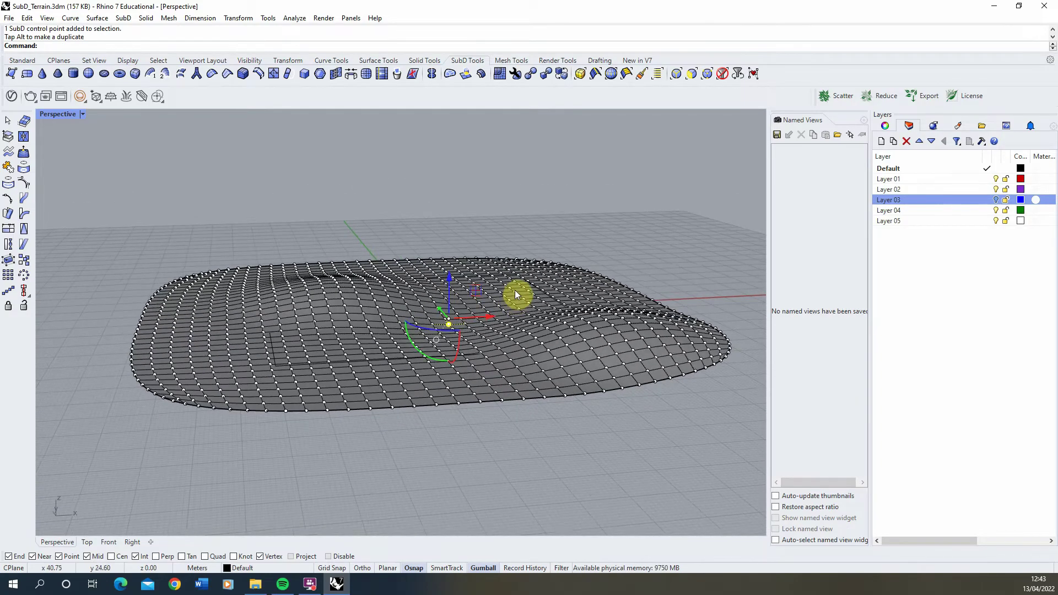
{"action": "left_click_drag", "start_coordinate": [512, 293], "coordinate": [515, 265]}
Step: Move another point vertically and lift a control point near the back
{"action": "left_click", "coordinate": [307, 358]}
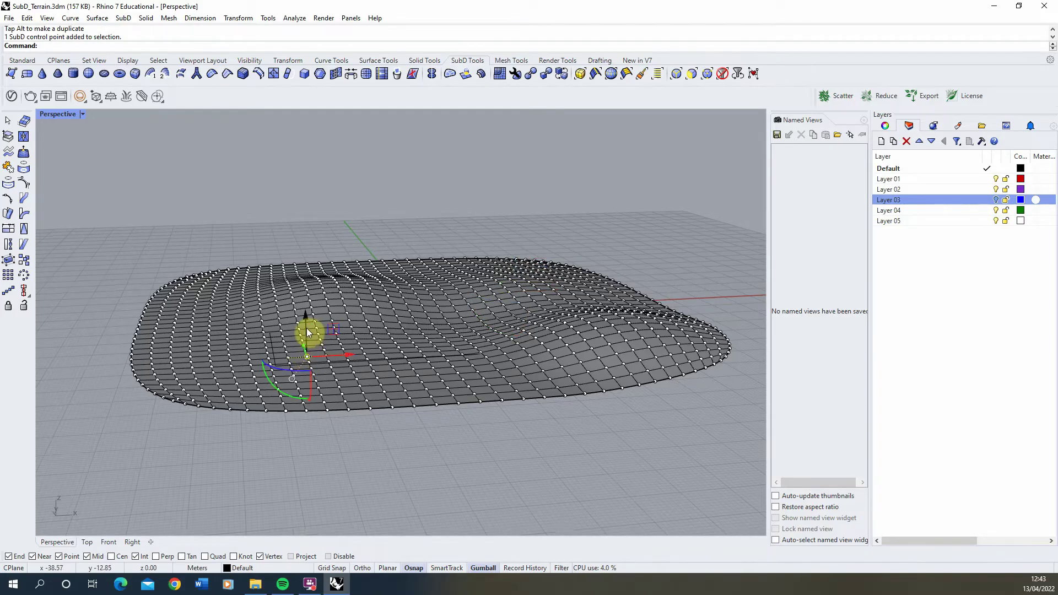
{"action": "left_click_drag", "start_coordinate": [307, 331], "coordinate": [307, 339]}
{"action": "right_click_drag", "start_coordinate": [362, 349], "coordinate": [296, 353]}
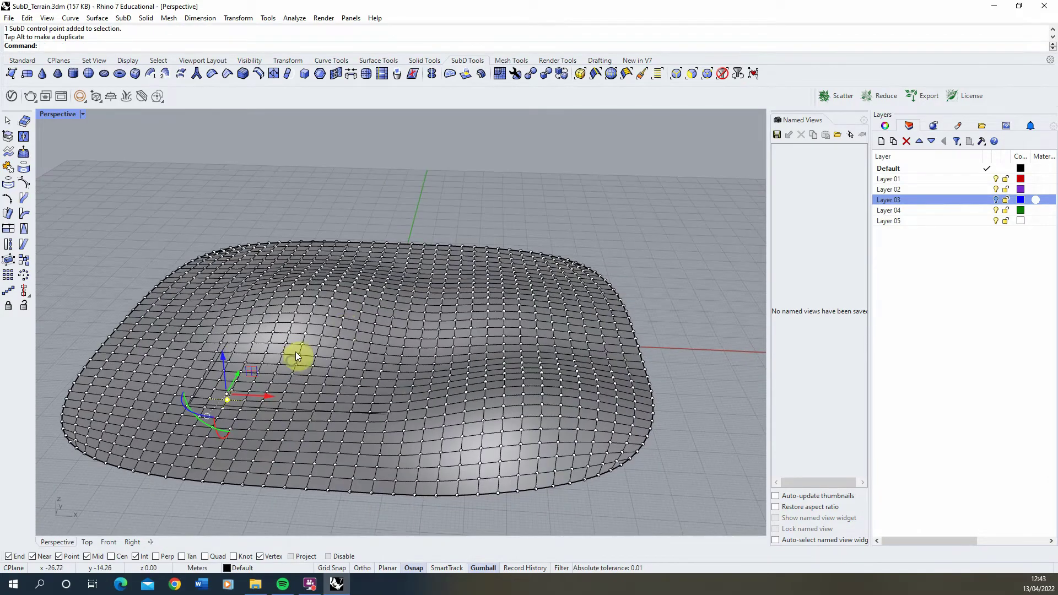
{"action": "left_click", "coordinate": [384, 296]}
{"action": "left_click", "coordinate": [382, 286]}
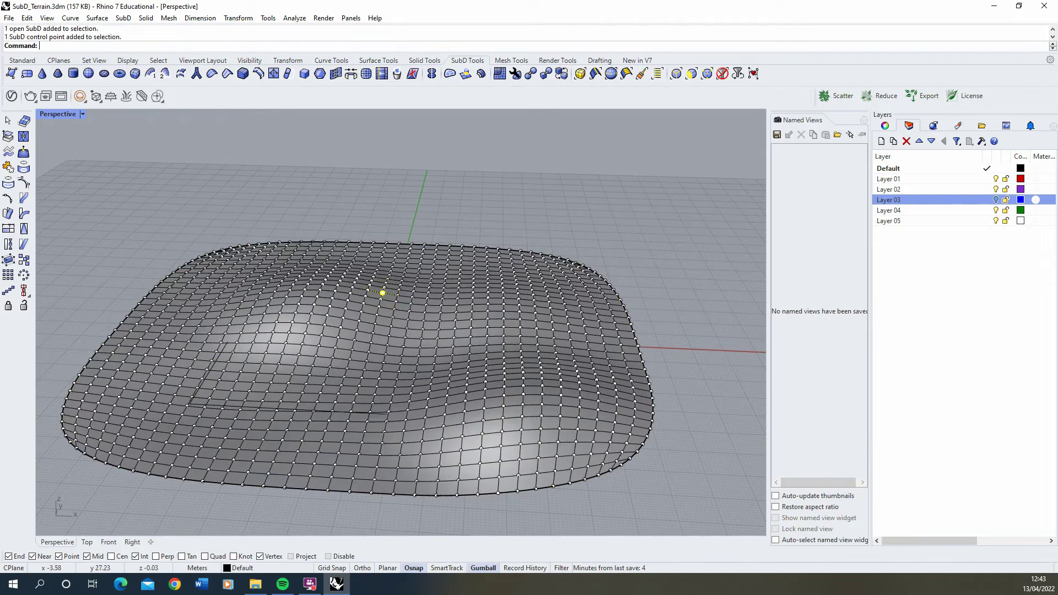
{"action": "right_click_drag", "start_coordinate": [380, 291], "coordinate": [385, 284]}
{"action": "left_click", "coordinate": [386, 284]}
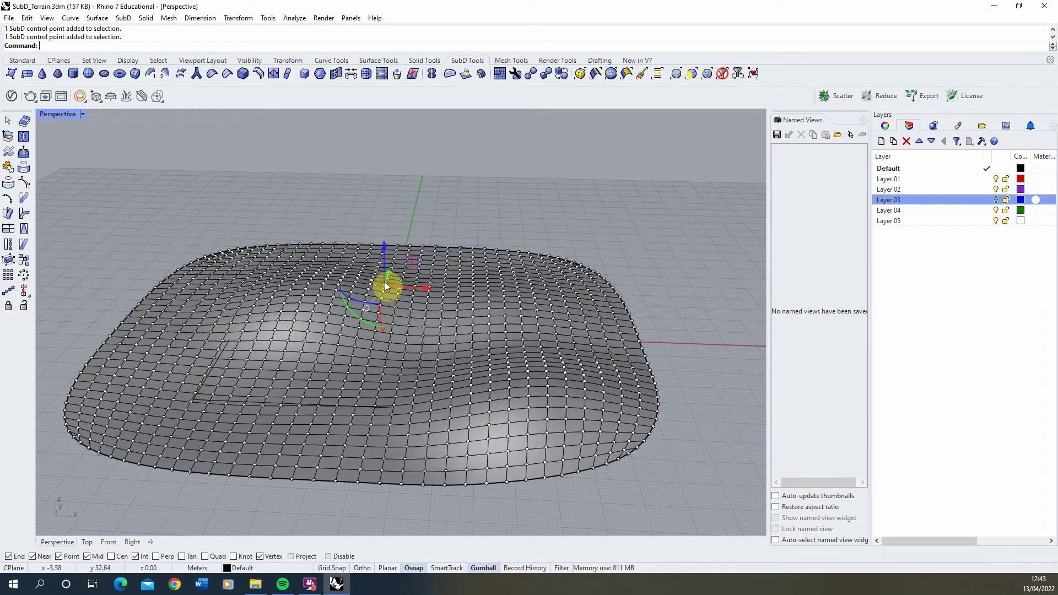
{"action": "left_click_drag", "start_coordinate": [386, 276], "coordinate": [383, 256]}
Step: Pull another control point upward to raise its bump further
{"action": "right_click_drag", "start_coordinate": [384, 257], "coordinate": [415, 289]}
{"action": "left_click", "coordinate": [446, 277]}
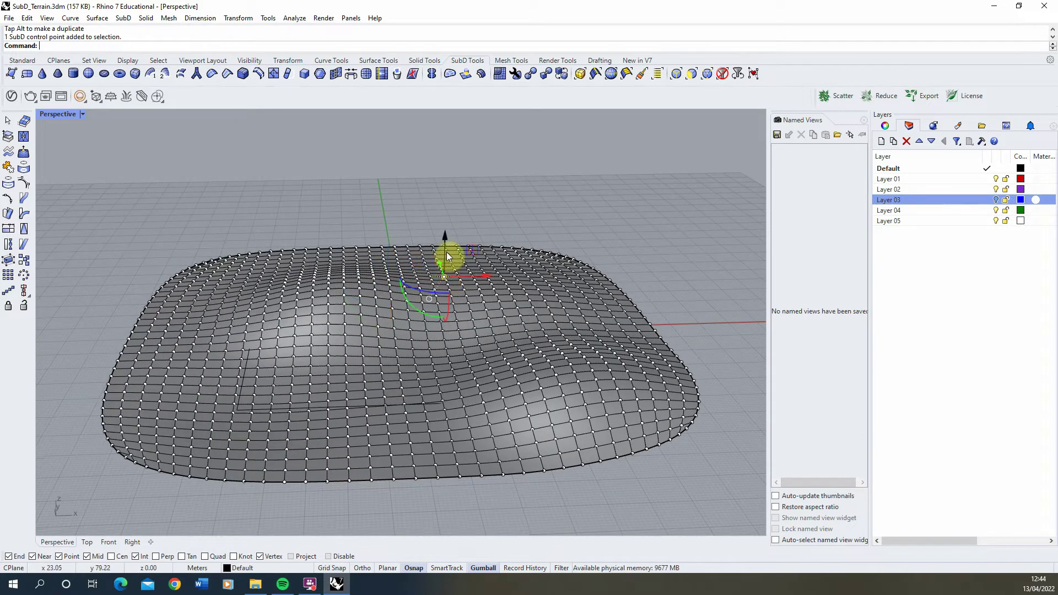
{"action": "left_click_drag", "start_coordinate": [445, 253], "coordinate": [445, 245]}
{"action": "right_click_drag", "start_coordinate": [366, 276], "coordinate": [386, 297]}
{"action": "right_click_drag", "start_coordinate": [437, 255], "coordinate": [442, 255]}
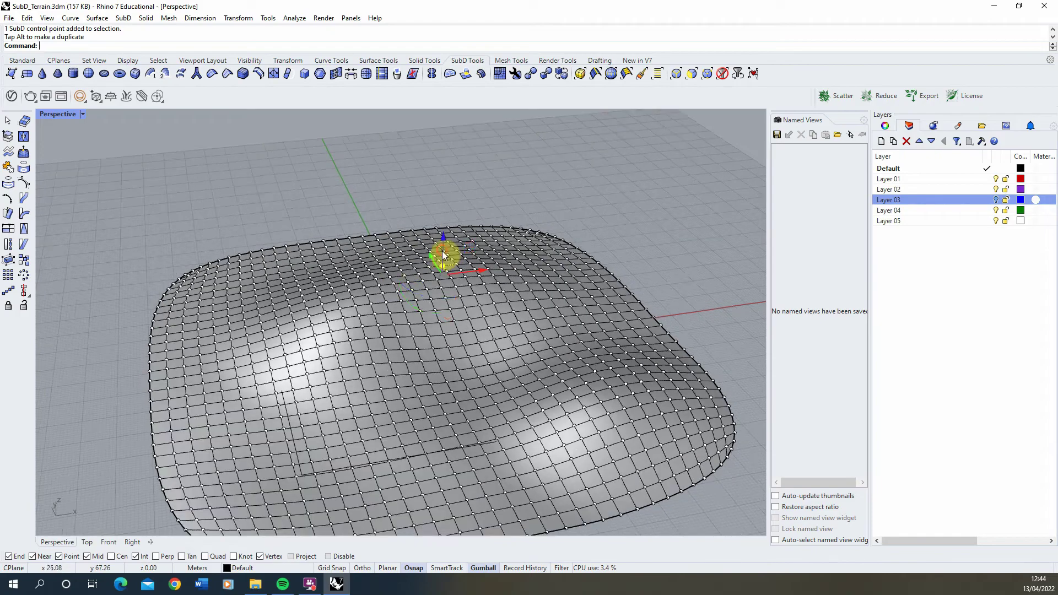
{"action": "left_click_drag", "start_coordinate": [441, 255], "coordinate": [444, 262]}
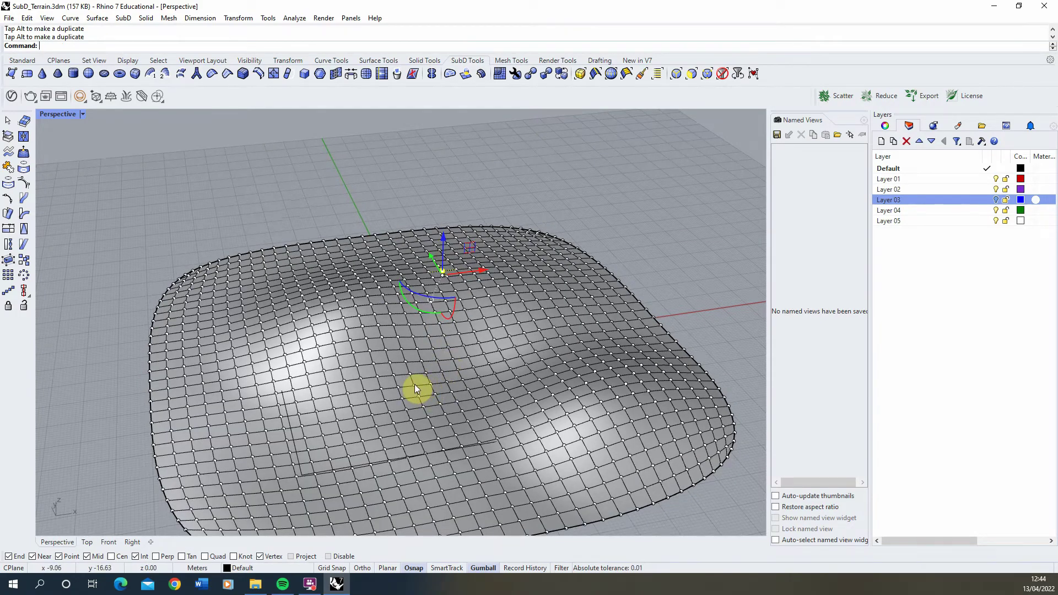
Step: Raise a front control point into a taller hill, then deselect
{"action": "left_click", "coordinate": [394, 376]}
{"action": "left_click", "coordinate": [393, 376]}
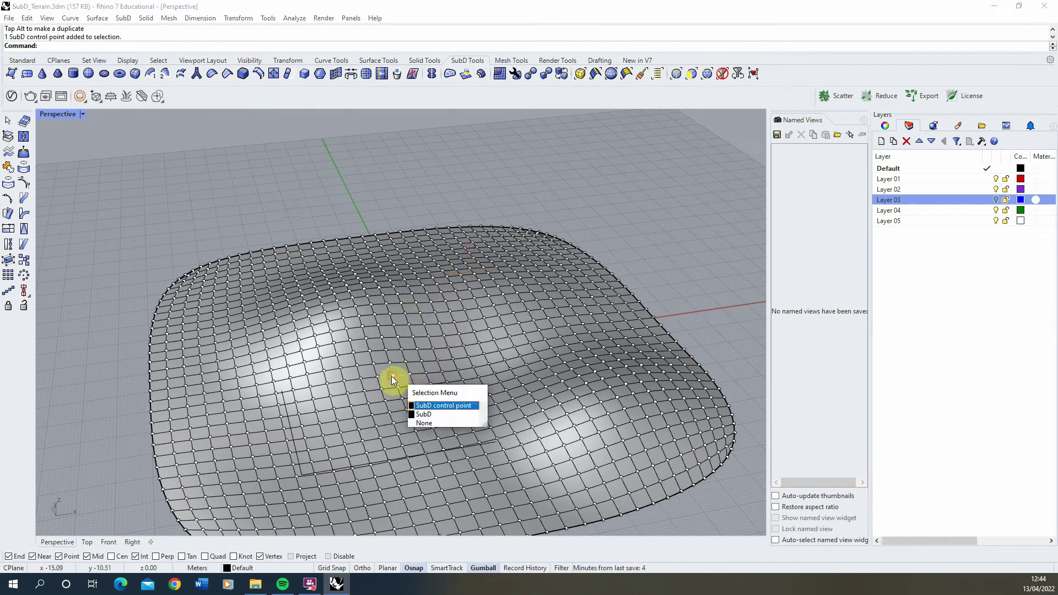
{"action": "left_click", "coordinate": [419, 410]}
{"action": "right_click_drag", "start_coordinate": [408, 397], "coordinate": [392, 319]}
{"action": "left_click_drag", "start_coordinate": [392, 319], "coordinate": [353, 249]}
{"action": "left_click", "coordinate": [353, 280]}
{"action": "right_click_drag", "start_coordinate": [353, 249], "coordinate": [331, 281]}
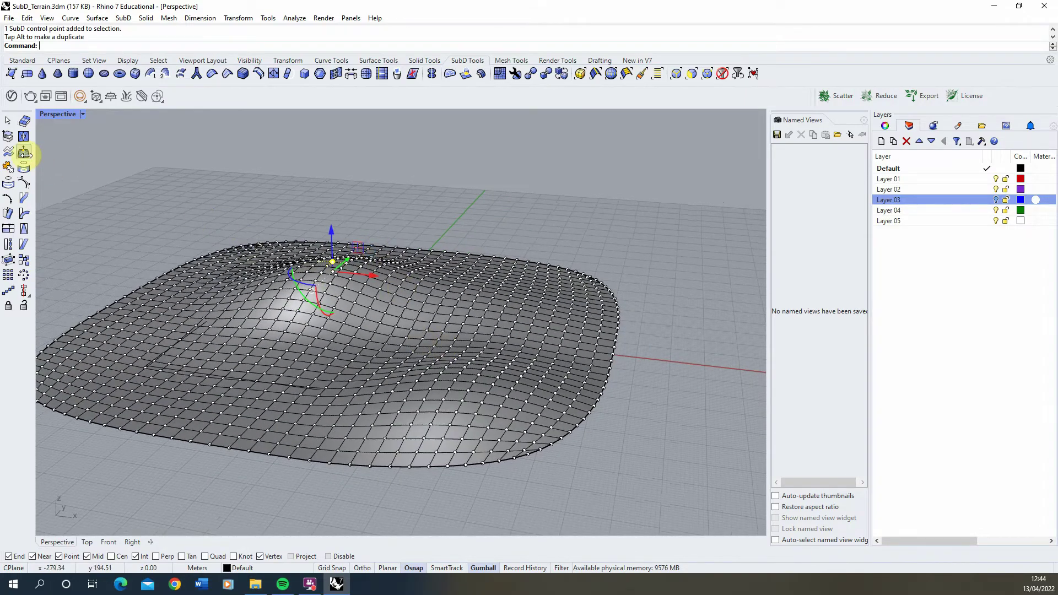
{"action": "left_click", "coordinate": [134, 181]}
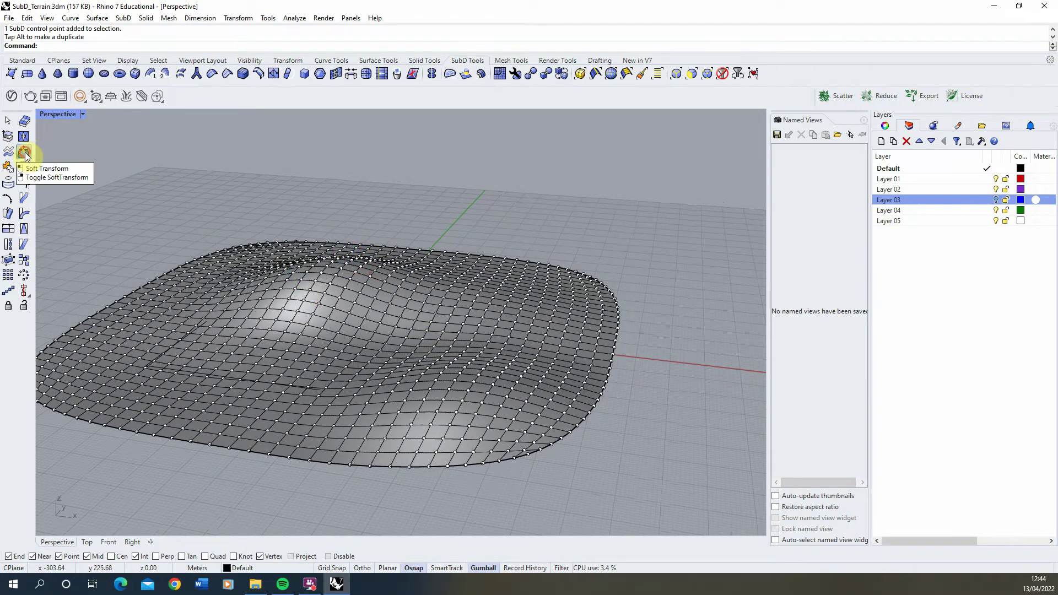
Step: Turn on soft transform with a radius of 20
{"action": "left_click", "coordinate": [24, 153]}
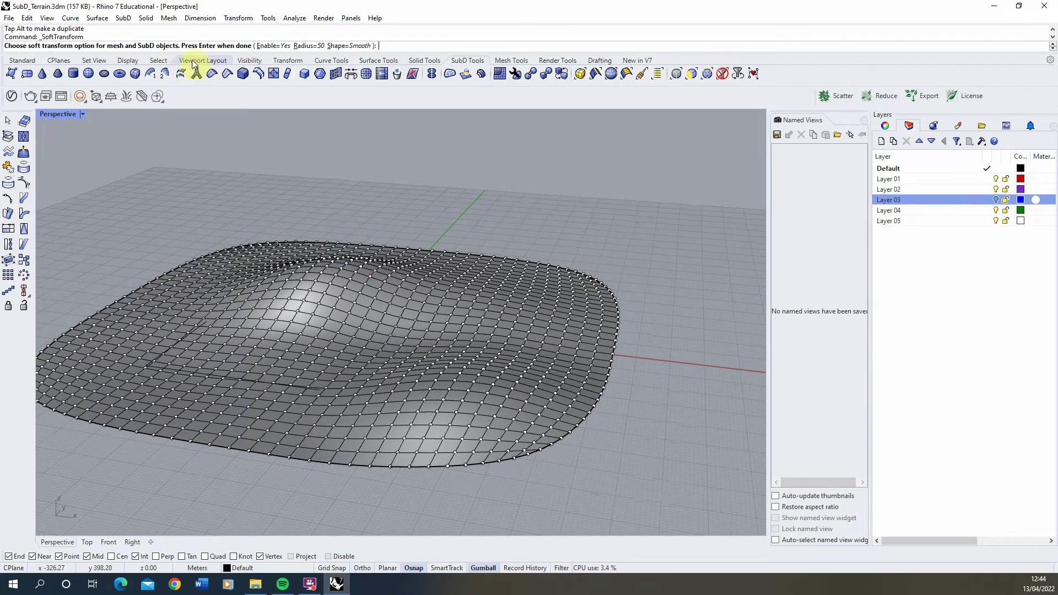
{"action": "left_click", "coordinate": [302, 46]}
{"action": "type", "text": "20"}
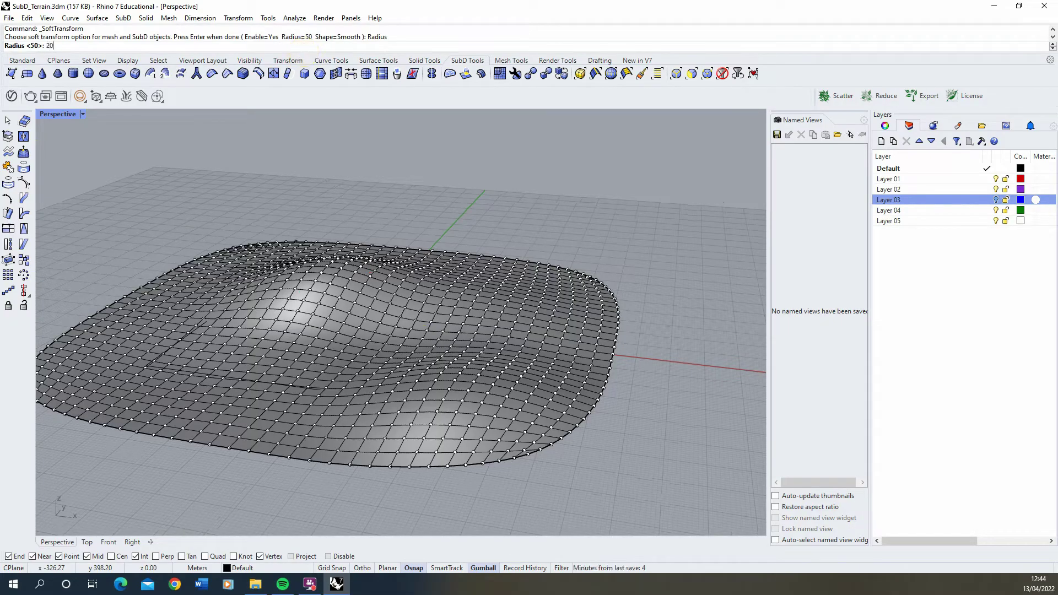
{"action": "key", "text": "Return"}
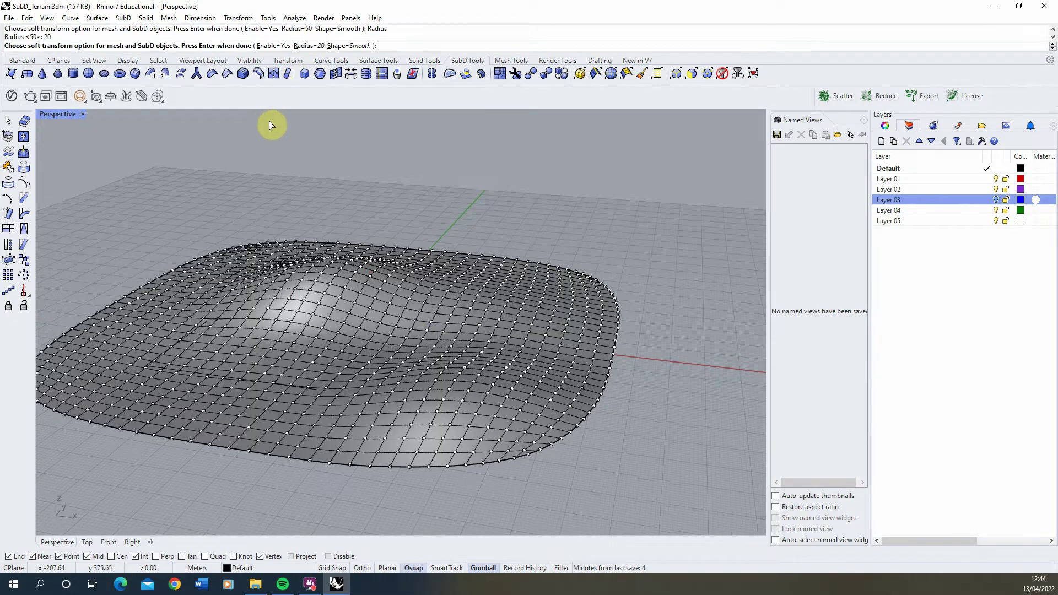
{"action": "key", "text": "Return"}
Step: Pull a left control point down into a dip and lift nearby points into tight bumps
{"action": "left_click", "coordinate": [253, 349]}
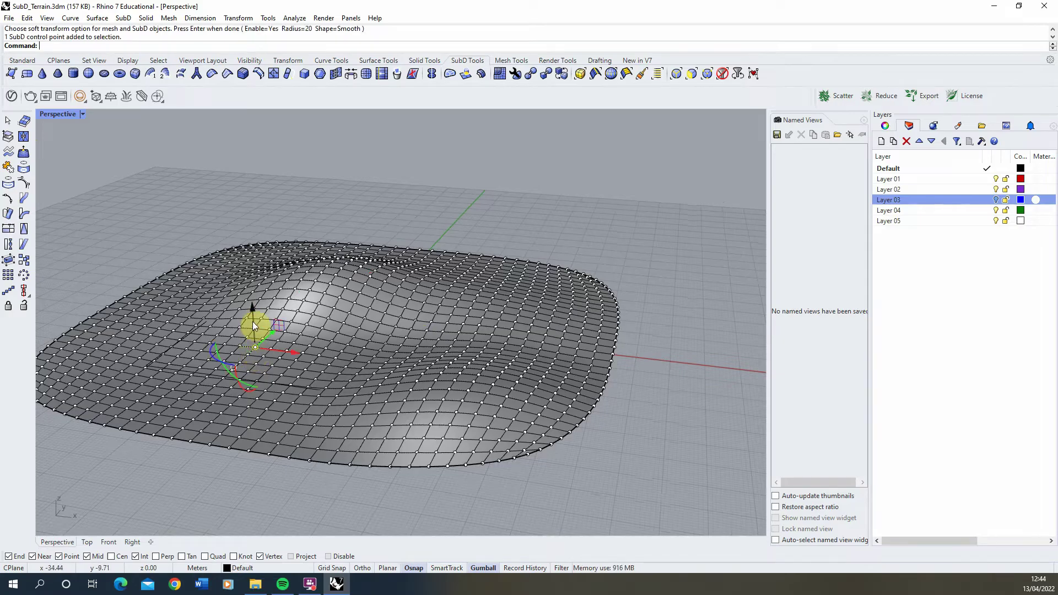
{"action": "left_click_drag", "start_coordinate": [252, 322], "coordinate": [315, 308]}
{"action": "left_click", "coordinate": [314, 343]}
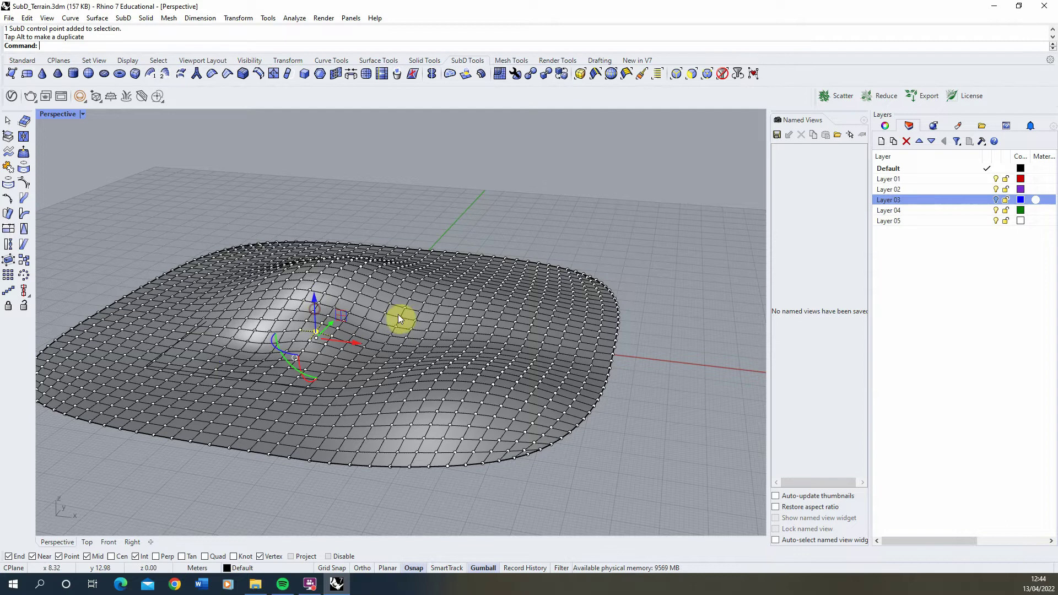
{"action": "left_click", "coordinate": [435, 320]}
{"action": "left_click", "coordinate": [435, 336]}
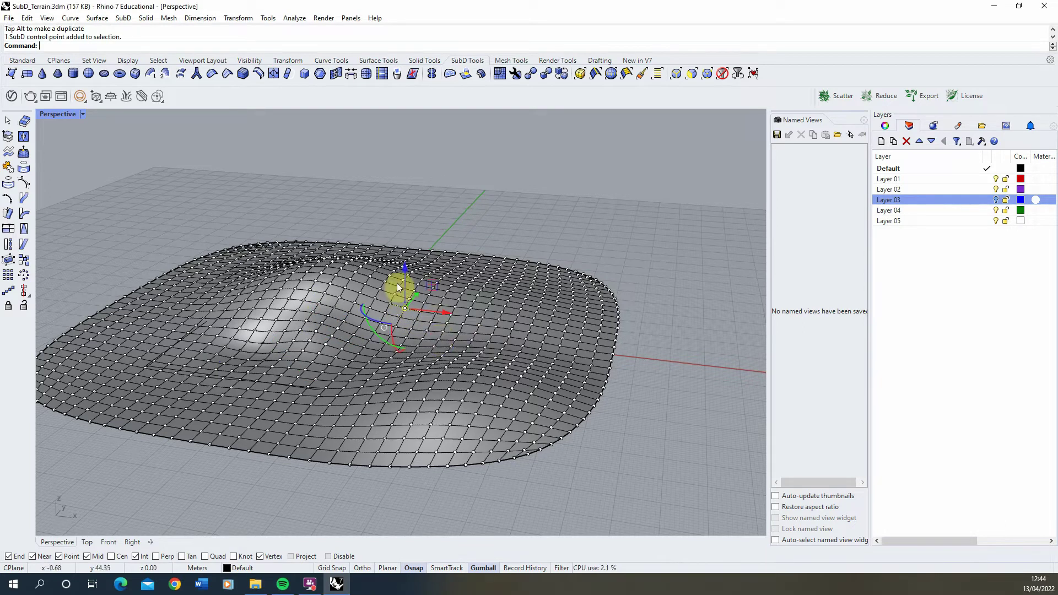
{"action": "left_click_drag", "start_coordinate": [407, 286], "coordinate": [405, 281]}
{"action": "left_click", "coordinate": [463, 294]}
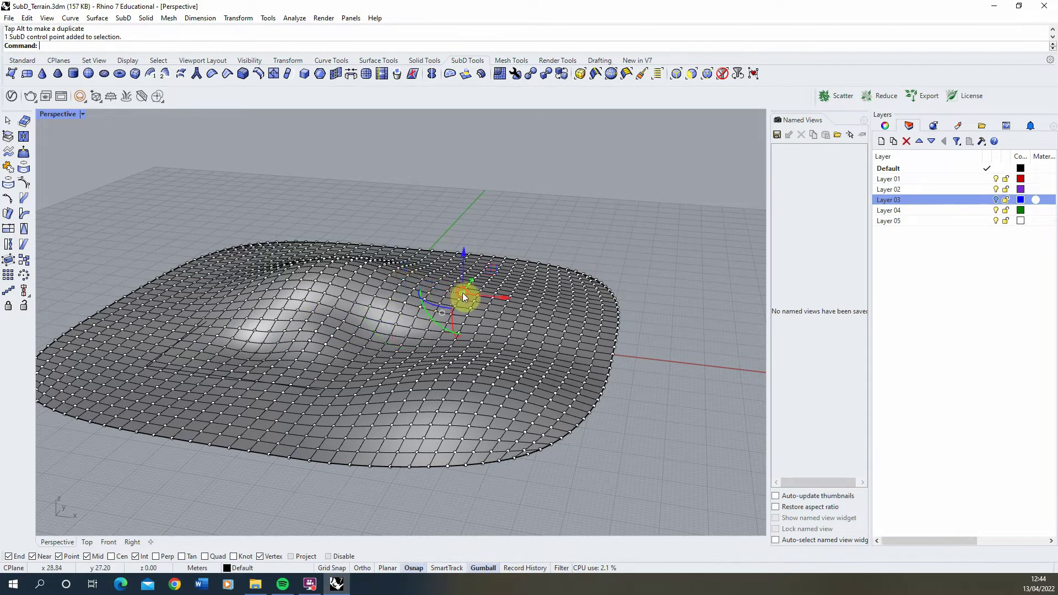
{"action": "left_click", "coordinate": [463, 272]}
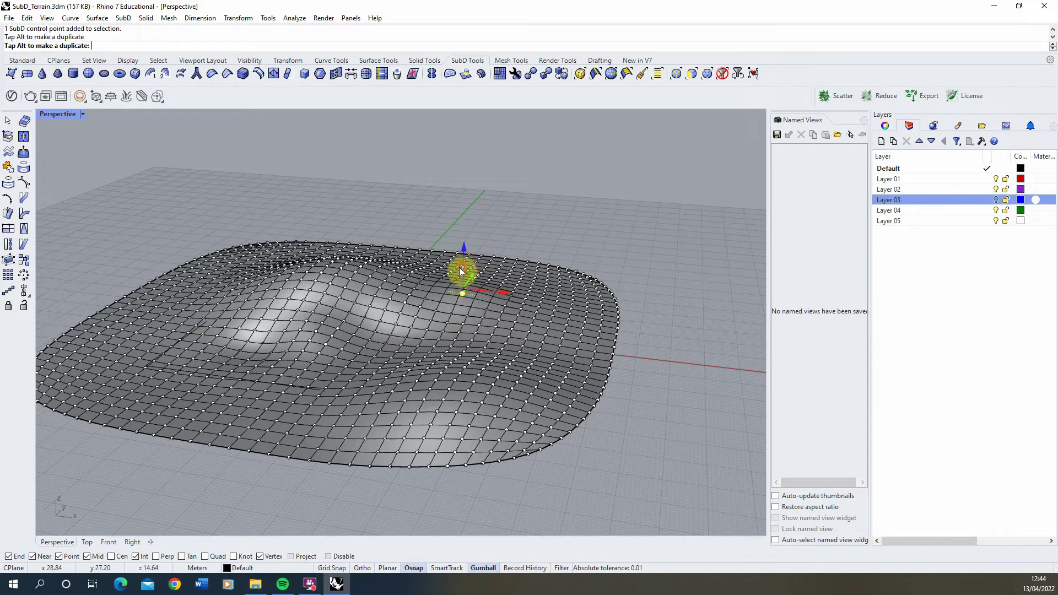
{"action": "right_click_drag", "start_coordinate": [388, 280], "coordinate": [417, 301]}
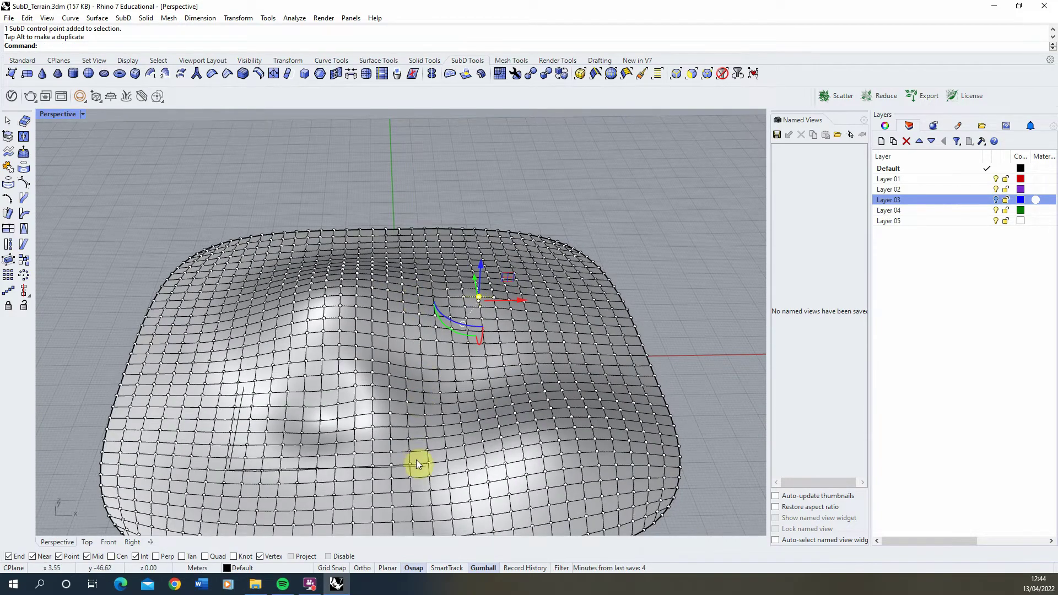
{"action": "left_click_drag", "start_coordinate": [417, 470], "coordinate": [418, 438]}
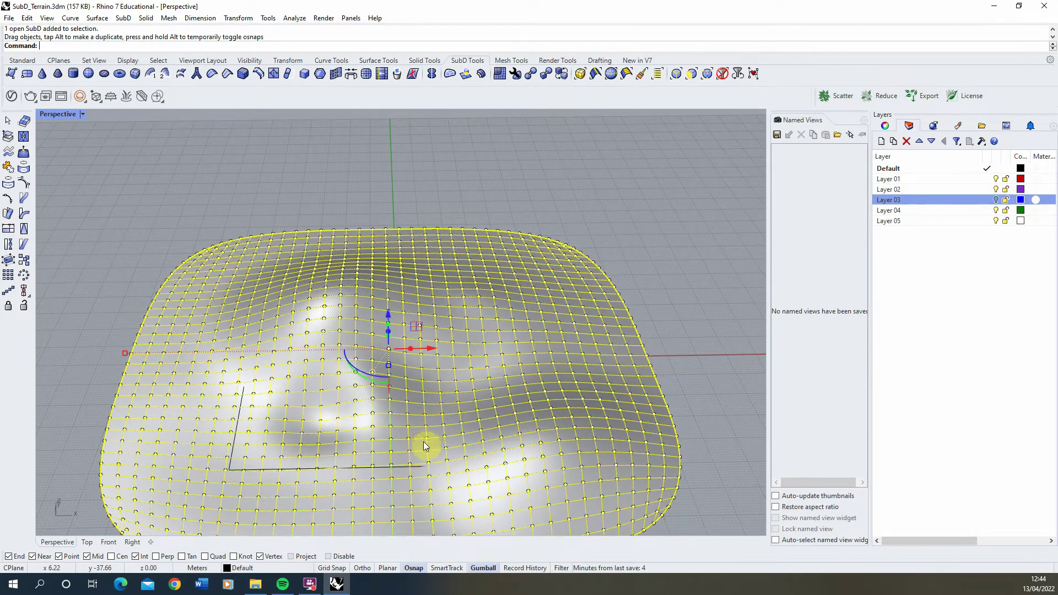
Step: Select a column of 16 control points and move them to form a ridge
{"action": "left_click", "coordinate": [421, 461]}
{"action": "scroll", "coordinate": [418, 485], "scroll_direction": "down", "scroll_amount": 3}
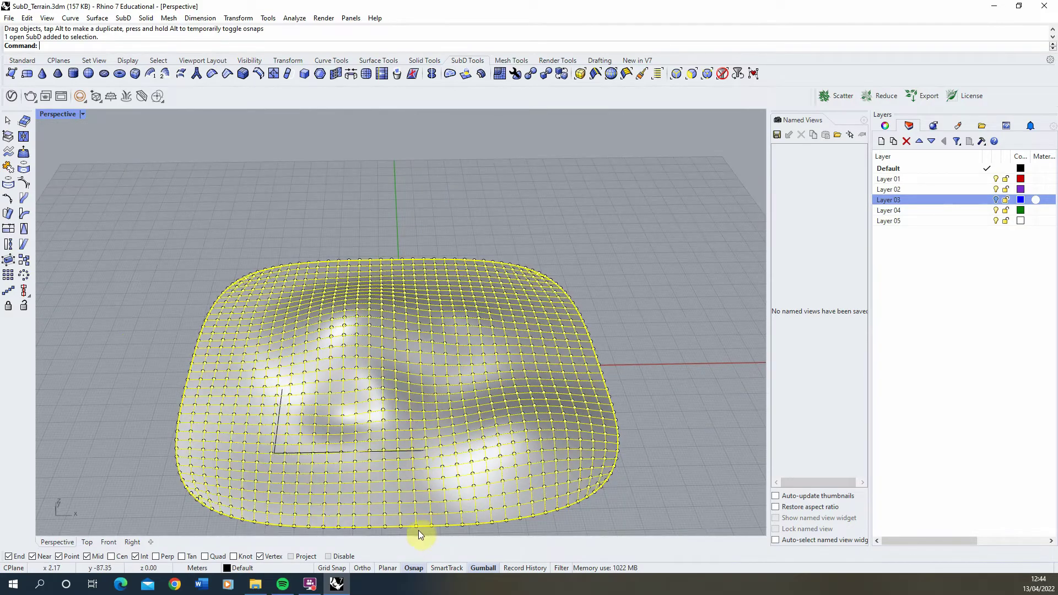
{"action": "left_click_drag", "start_coordinate": [420, 532], "coordinate": [432, 373], "text": "ctrl+shift"}
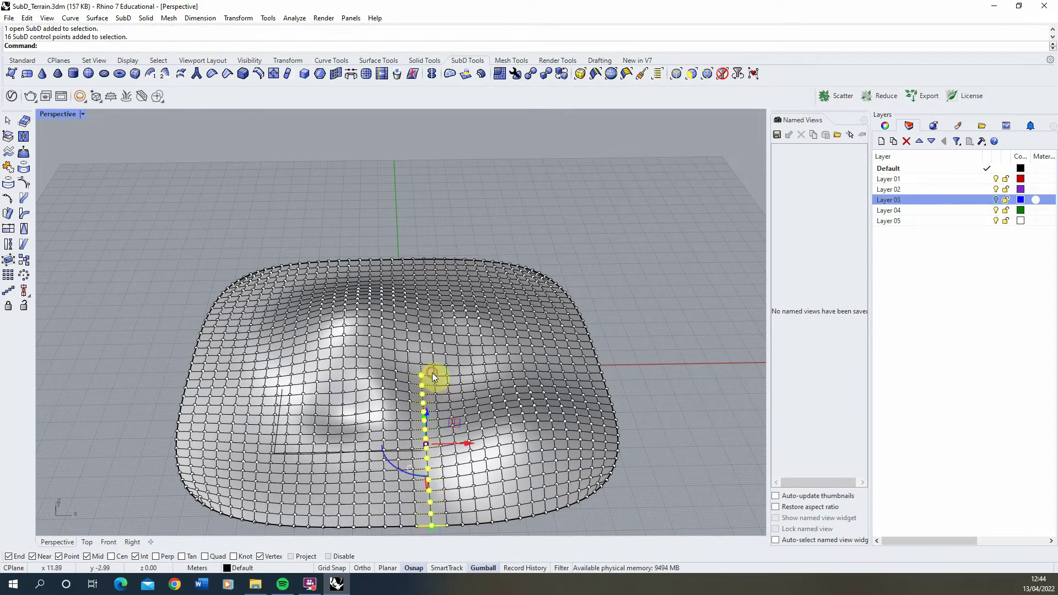
{"action": "right_click_drag", "start_coordinate": [432, 372], "coordinate": [466, 327]}
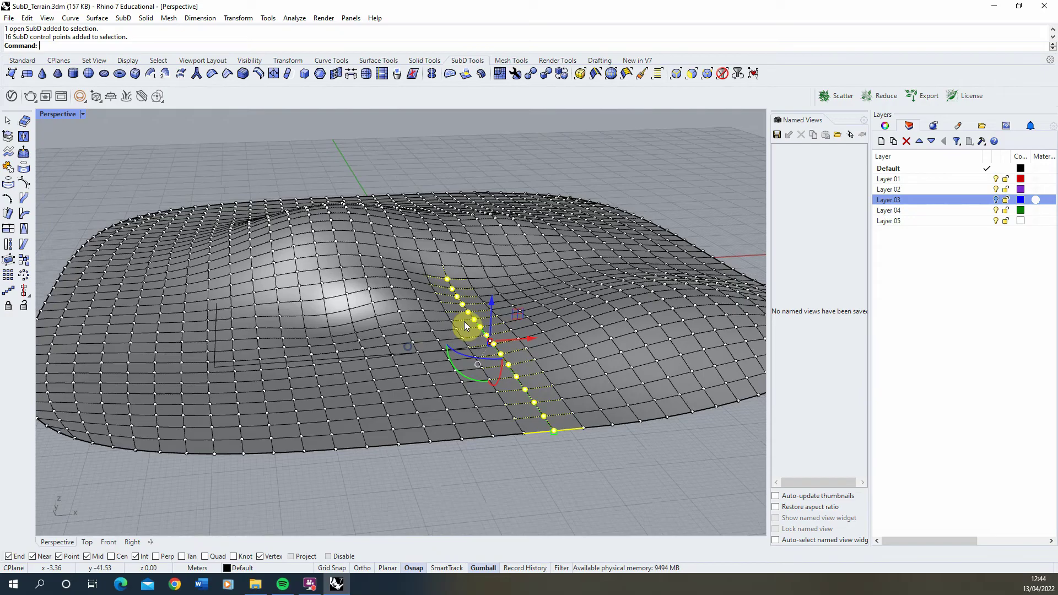
{"action": "left_click_drag", "start_coordinate": [491, 308], "coordinate": [492, 303]}
{"action": "left_click", "coordinate": [517, 441]}
Step: Select a full loop of control points and shift it to reshape the terrain
{"action": "scroll", "coordinate": [464, 379], "scroll_direction": "down", "scroll_amount": 3}
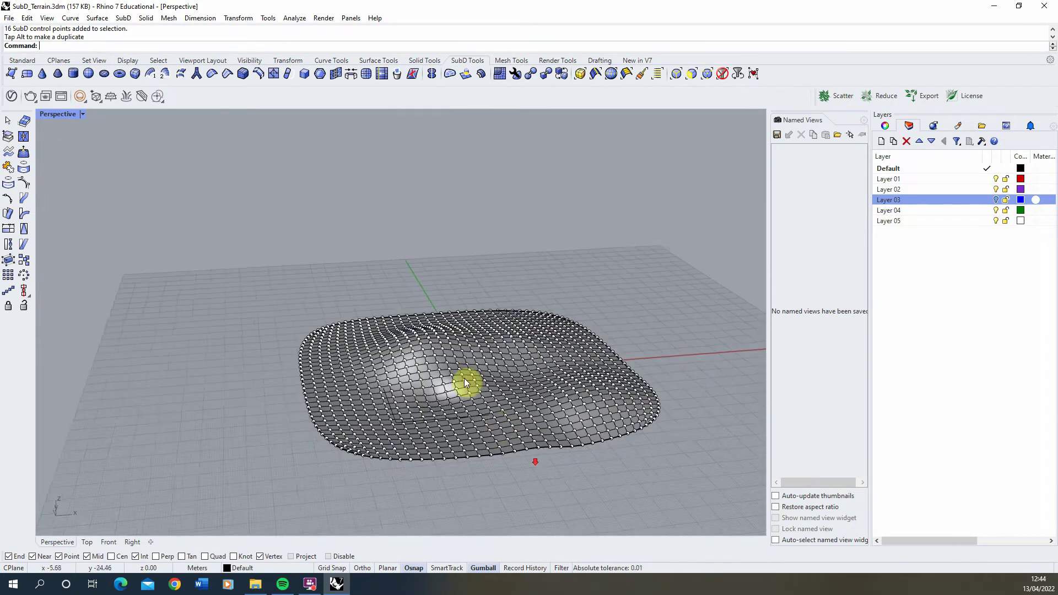
{"action": "right_click_drag", "start_coordinate": [464, 378], "coordinate": [493, 416]}
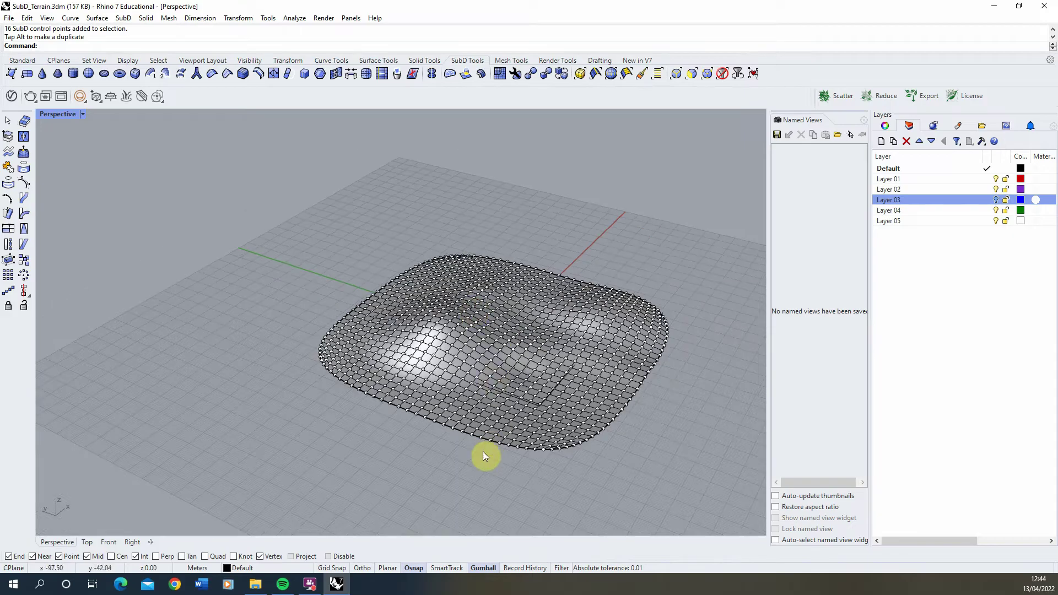
{"action": "double_click", "coordinate": [494, 330]}
{"action": "right_click_drag", "start_coordinate": [494, 330], "coordinate": [444, 304]}
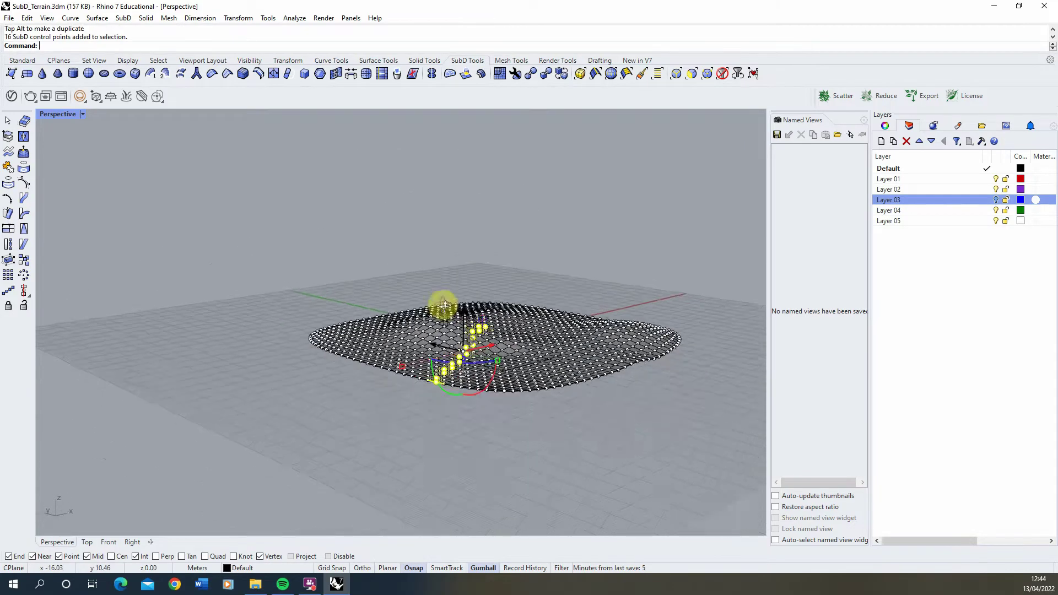
{"action": "scroll", "coordinate": [458, 340], "scroll_direction": "up", "scroll_amount": 3}
{"action": "left_click_drag", "start_coordinate": [458, 339], "coordinate": [465, 356]}
{"action": "left_click", "coordinate": [368, 425]}
Step: Raise a control point on the hump into a taller peak near the back
{"action": "scroll", "coordinate": [440, 386], "scroll_direction": "down", "scroll_amount": 3}
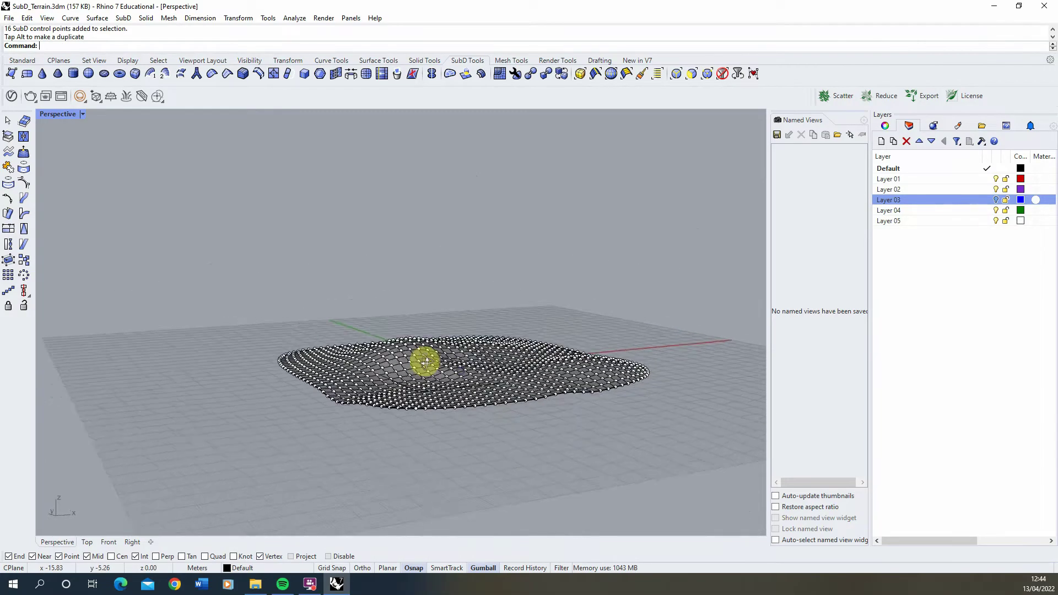
{"action": "right_click_drag", "start_coordinate": [426, 362], "coordinate": [279, 380]}
{"action": "scroll", "coordinate": [374, 330], "scroll_direction": "up", "scroll_amount": 4}
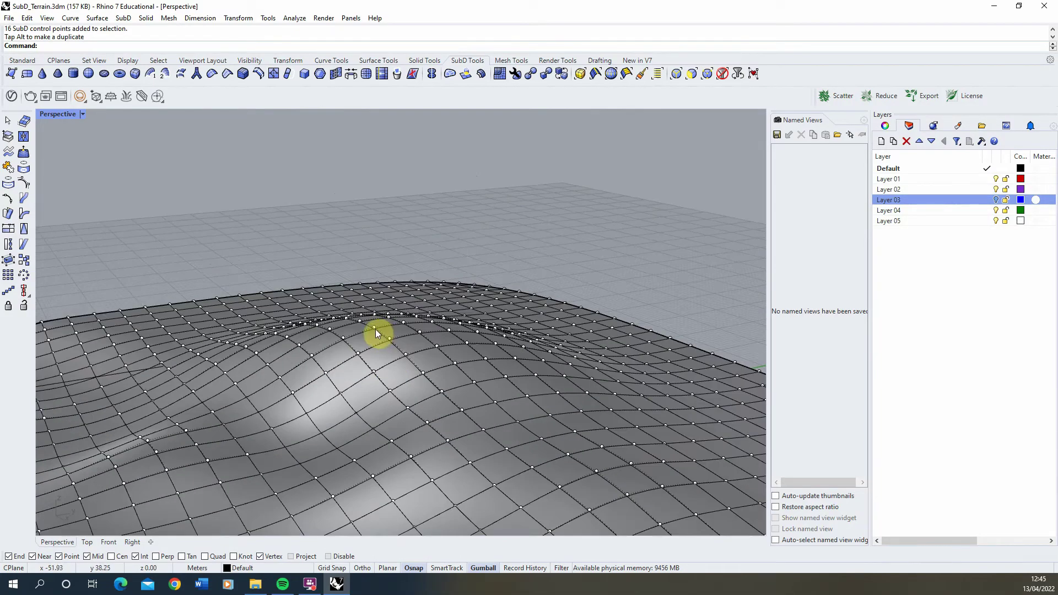
{"action": "left_click", "coordinate": [373, 326]}
{"action": "left_click_drag", "start_coordinate": [374, 326], "coordinate": [374, 293]}
{"action": "right_click_drag", "start_coordinate": [373, 294], "coordinate": [434, 331]}
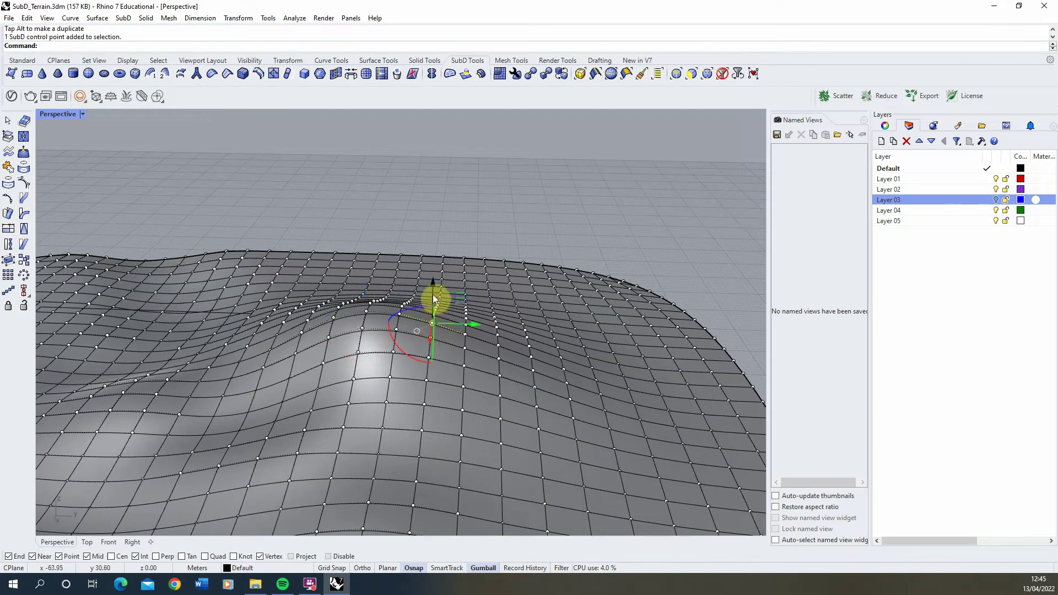
{"action": "left_click_drag", "start_coordinate": [433, 300], "coordinate": [385, 307]}
Step: Pull one more control point to refine the terrain, then clear the selection
{"action": "scroll", "coordinate": [452, 345], "scroll_direction": "down", "scroll_amount": 4}
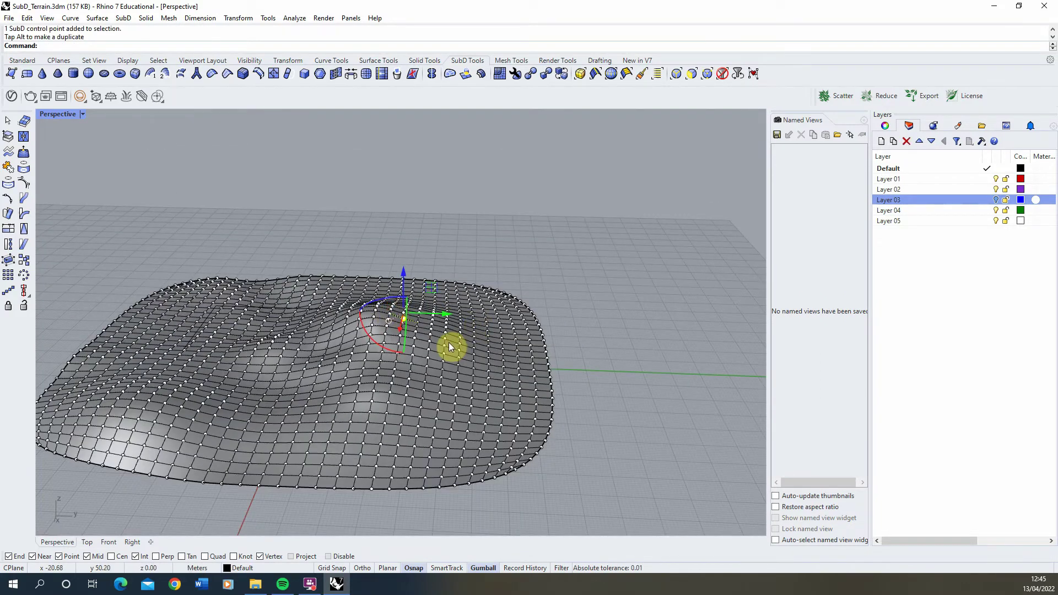
{"action": "left_click", "coordinate": [451, 347]}
{"action": "left_click", "coordinate": [473, 373]}
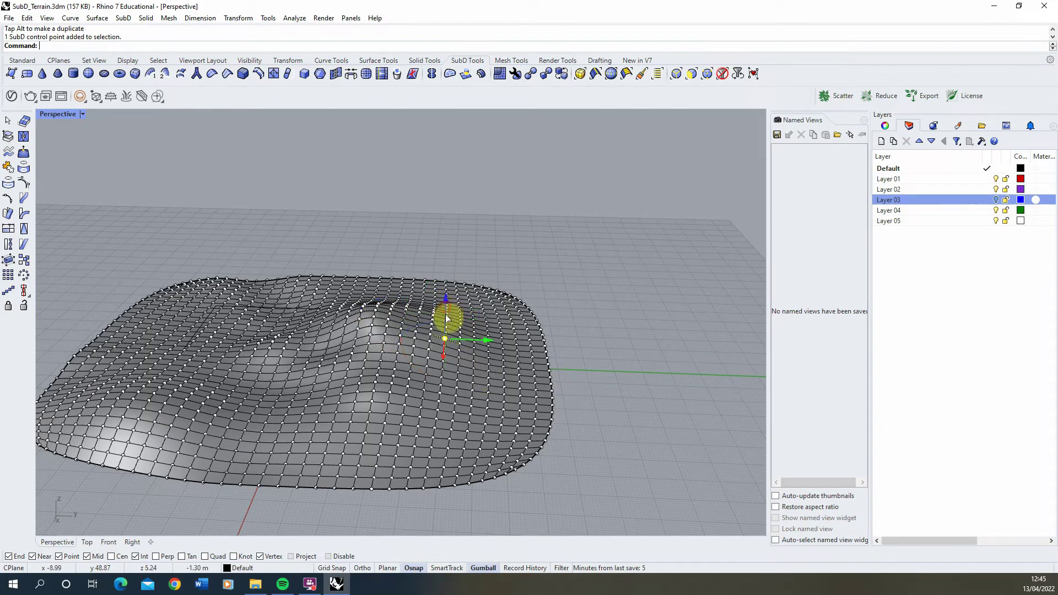
{"action": "left_click_drag", "start_coordinate": [447, 318], "coordinate": [456, 307]}
{"action": "left_click", "coordinate": [487, 270]}
{"action": "right_click_drag", "start_coordinate": [486, 269], "coordinate": [518, 282]}
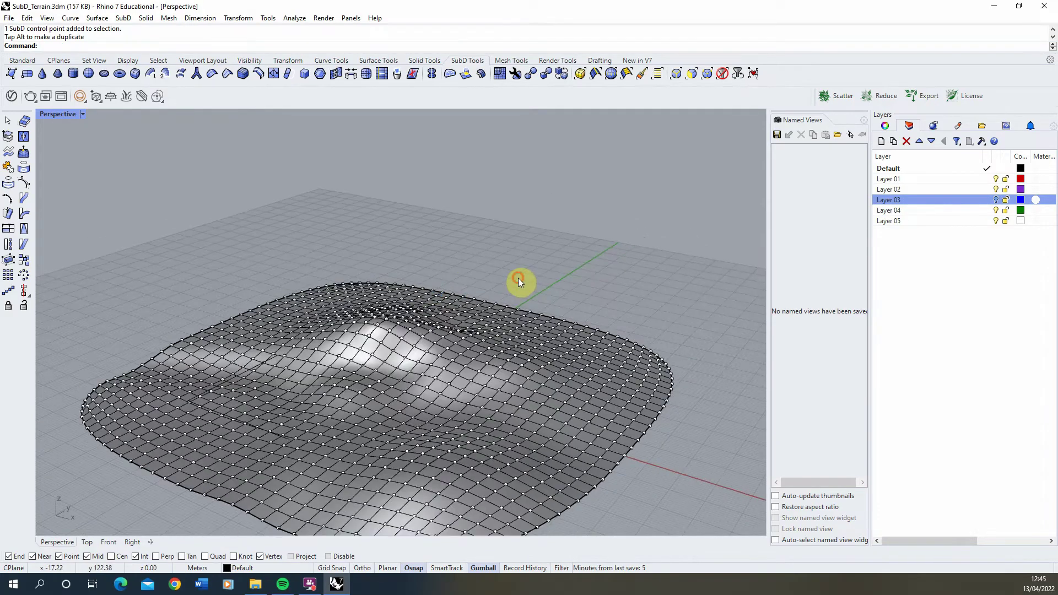
{"action": "mouse_move", "coordinate": [340, 259]}
{"action": "right_mouse_down"}
{"action": "mouse_move", "coordinate": [314, 296]}
{"action": "mouse_move", "coordinate": [373, 312]}
{"action": "mouse_move", "coordinate": [395, 271]}
{"action": "mouse_move", "coordinate": [340, 253]}
{"action": "right_mouse_up"}
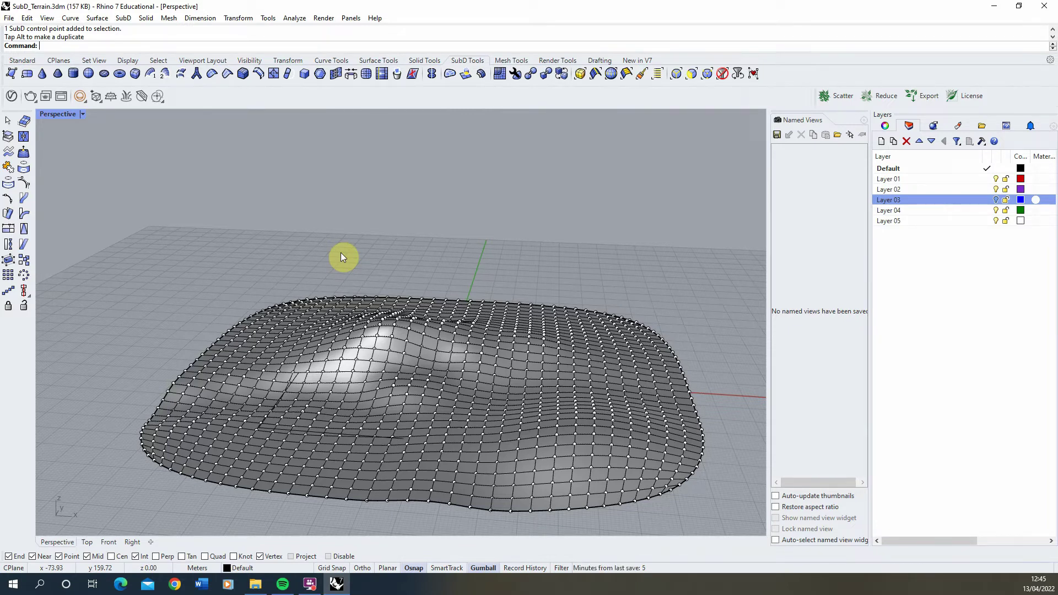
Step: Save the terrain file with Ctrl+S
{"action": "left_click", "coordinate": [23, 61]}
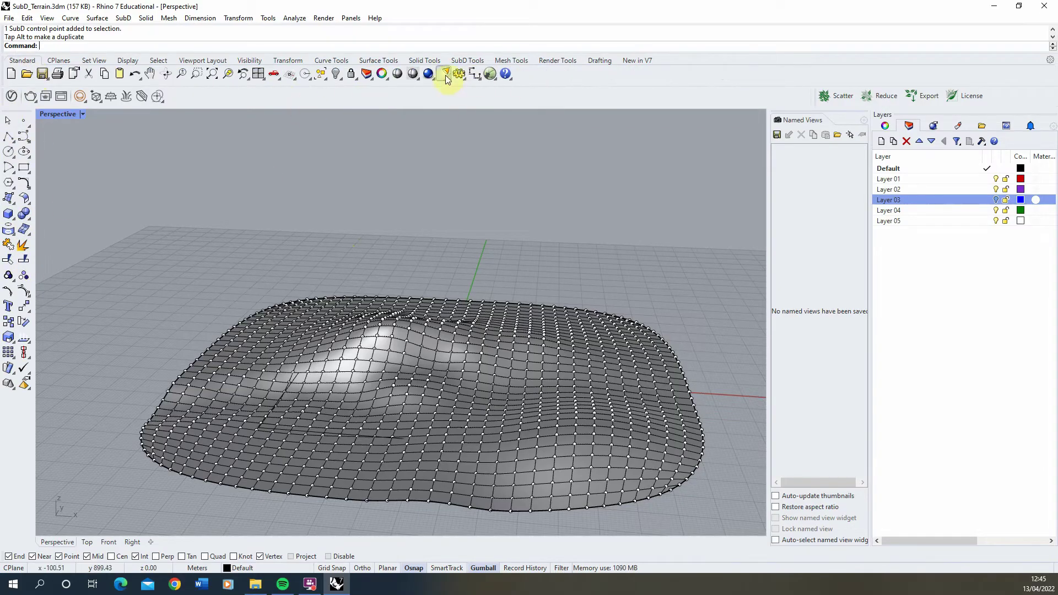
{"action": "left_click", "coordinate": [461, 61]}
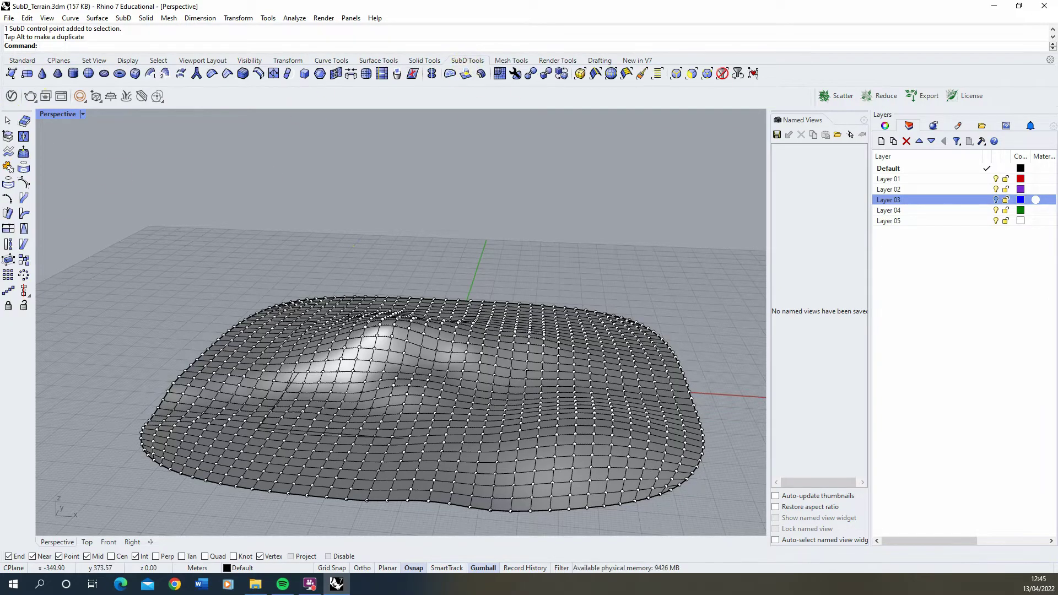
{"action": "key", "text": "ctrl+s"}
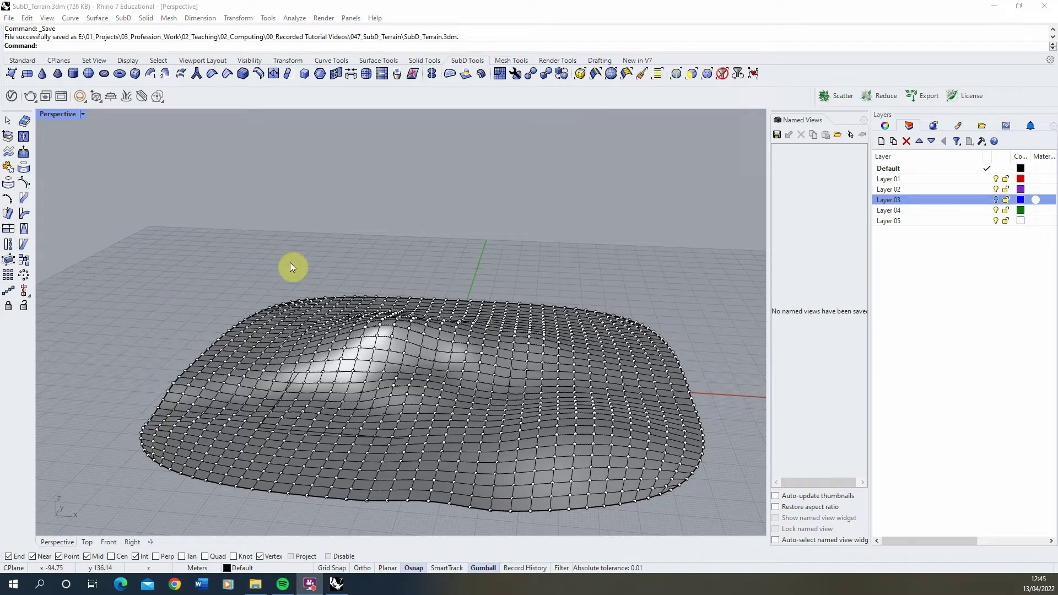
Step: Hide the SubD control points so only the smooth shaded surface shows
{"action": "mouse_move", "coordinate": [156, 343]}
{"action": "right_mouse_down"}
{"action": "mouse_move", "coordinate": [224, 343]}
{"action": "mouse_move", "coordinate": [144, 342]}
{"action": "right_mouse_up"}
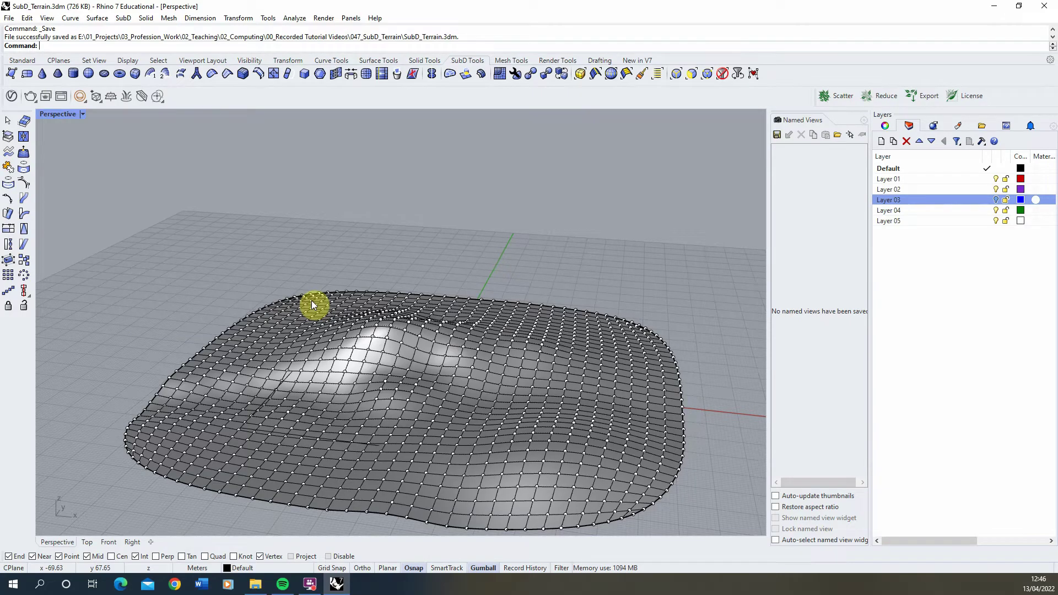
{"action": "scroll", "coordinate": [383, 336], "scroll_direction": "down", "scroll_amount": 3}
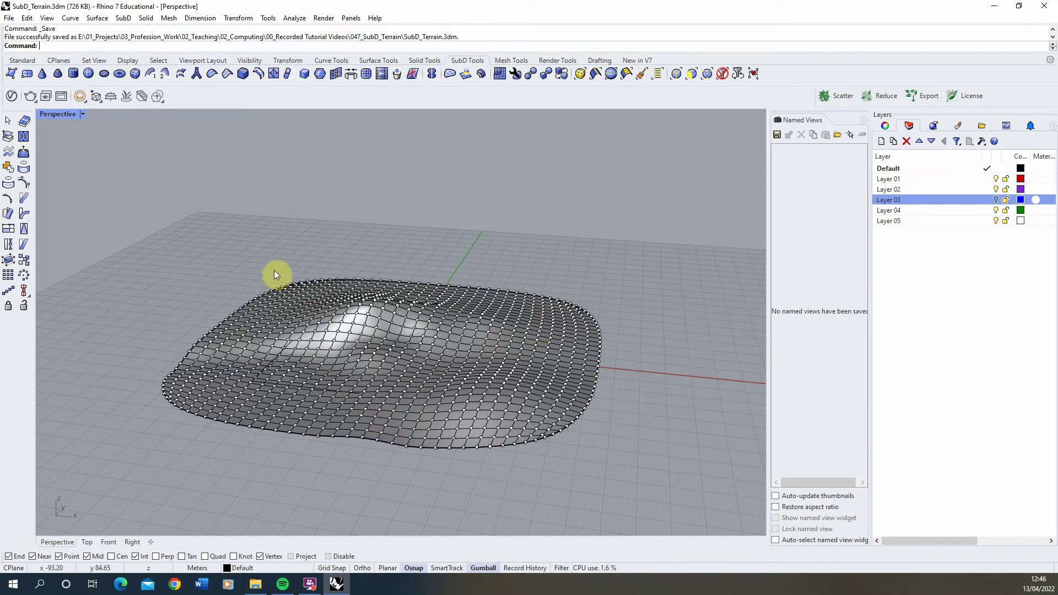
{"action": "right_click", "coordinate": [23, 184]}
{"action": "right_click_drag", "start_coordinate": [210, 248], "coordinate": [344, 322]}
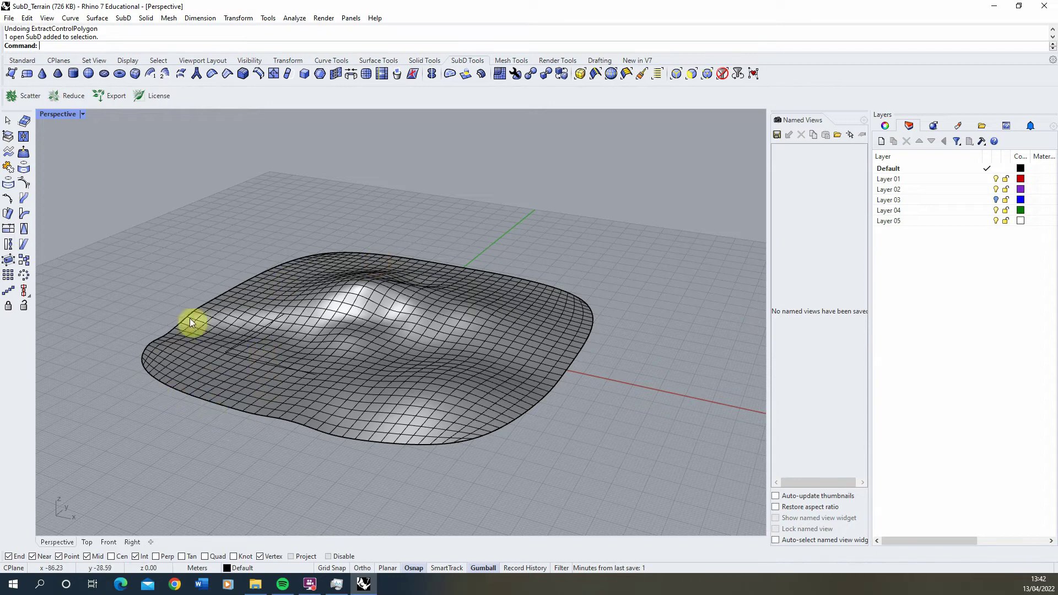
Step: Select the SubD terrain, start typing Contour, then cancel it with Esc
{"action": "left_click", "coordinate": [245, 390]}
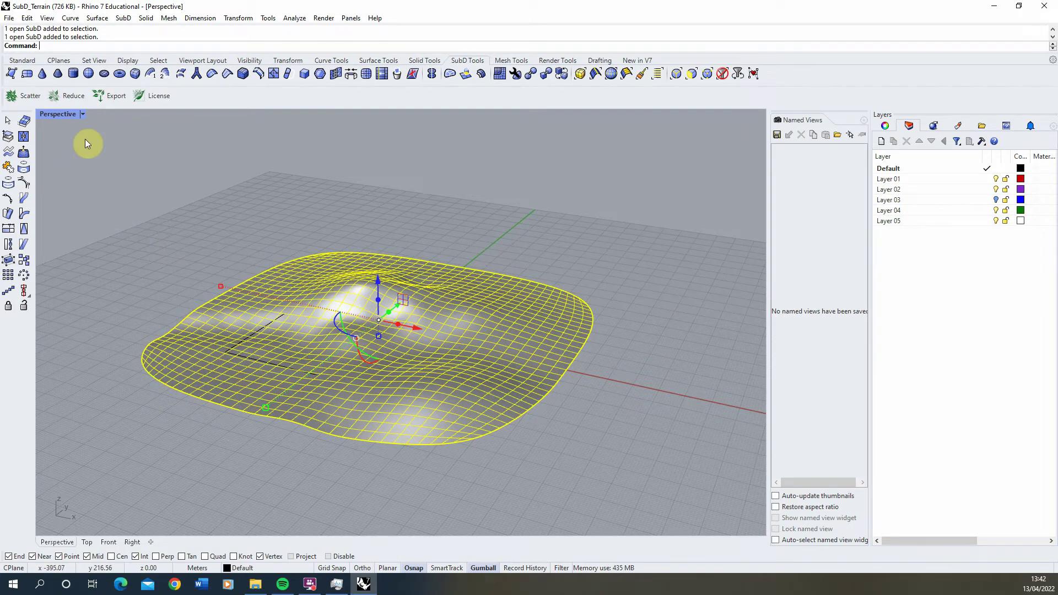
{"action": "type", "text": "Conto"}
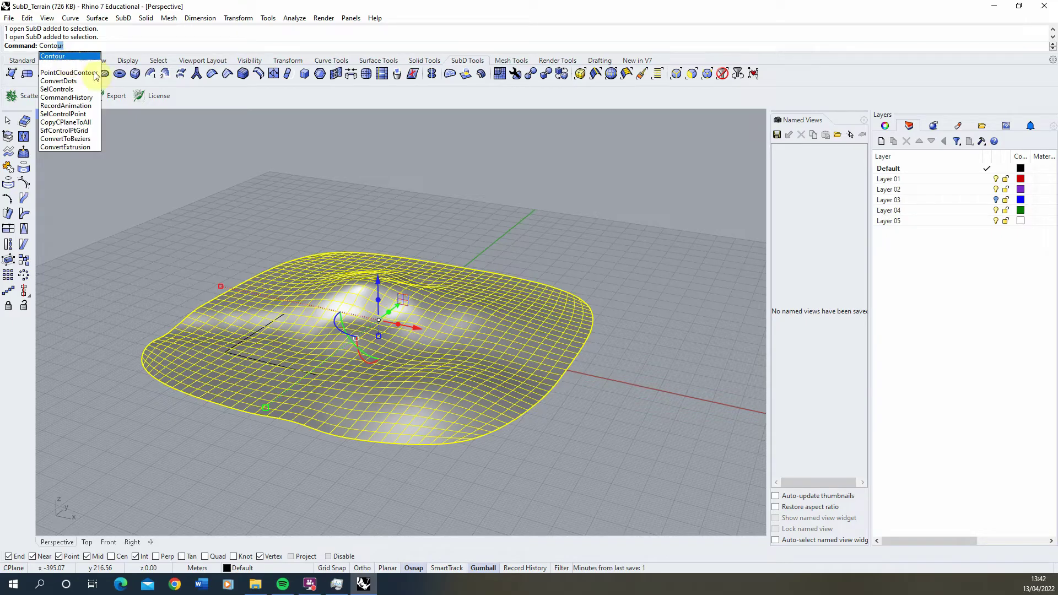
{"action": "key", "text": "Escape"}
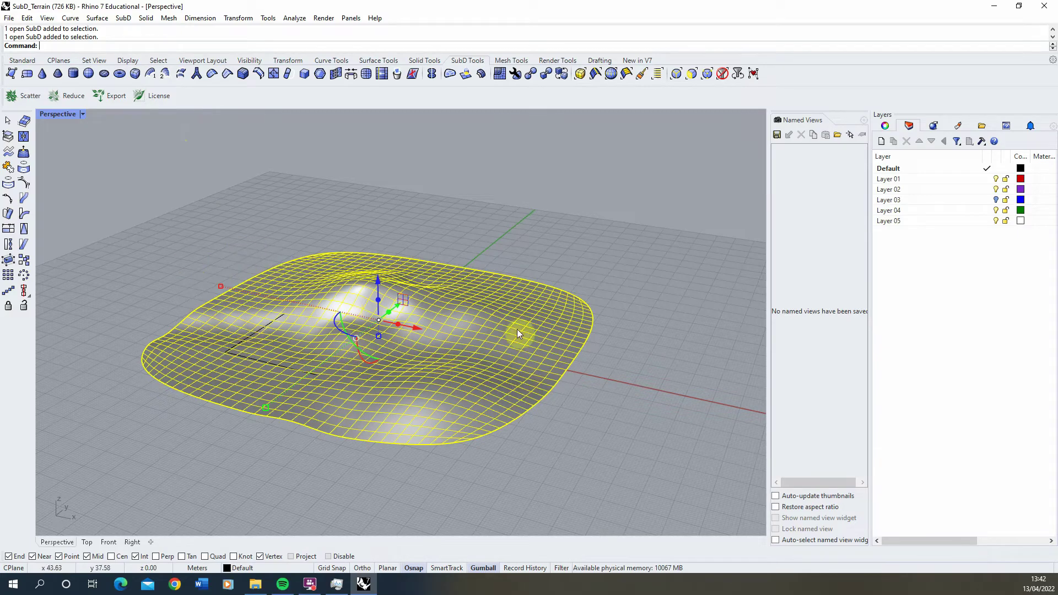
Step: Extract a mesh from the terrain's SubD control polygon and select the new mesh
{"action": "left_click", "coordinate": [26, 123]}
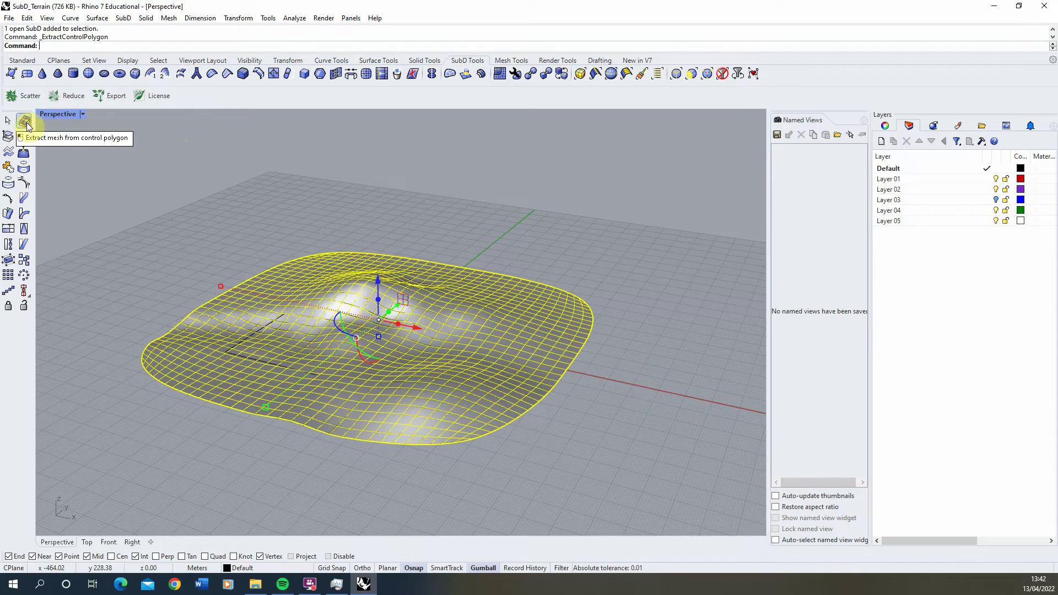
{"action": "left_click", "coordinate": [226, 250]}
{"action": "left_click", "coordinate": [256, 306]}
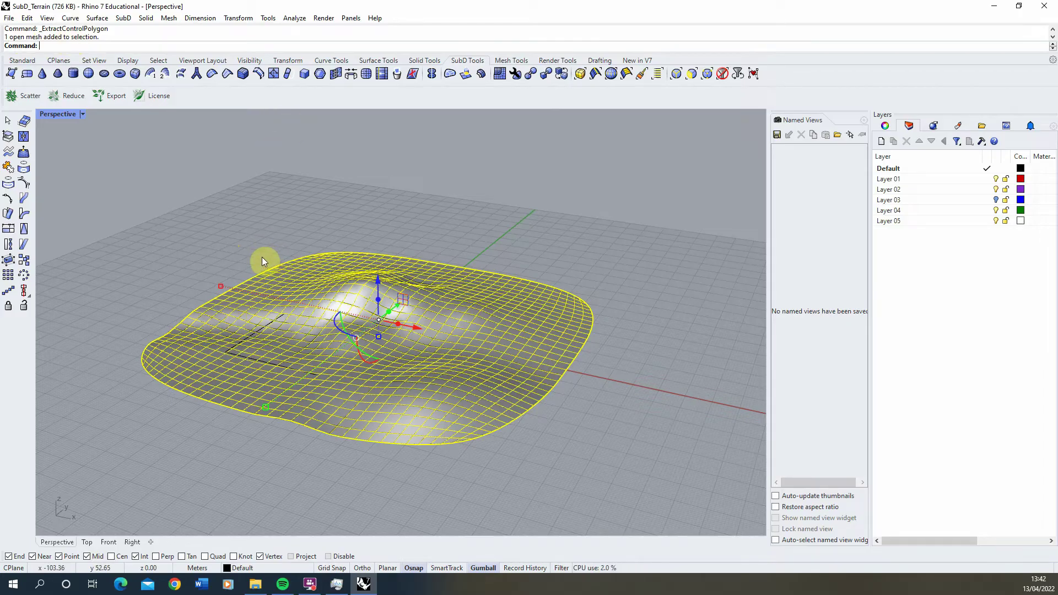
{"action": "type", "text": "Contour"}
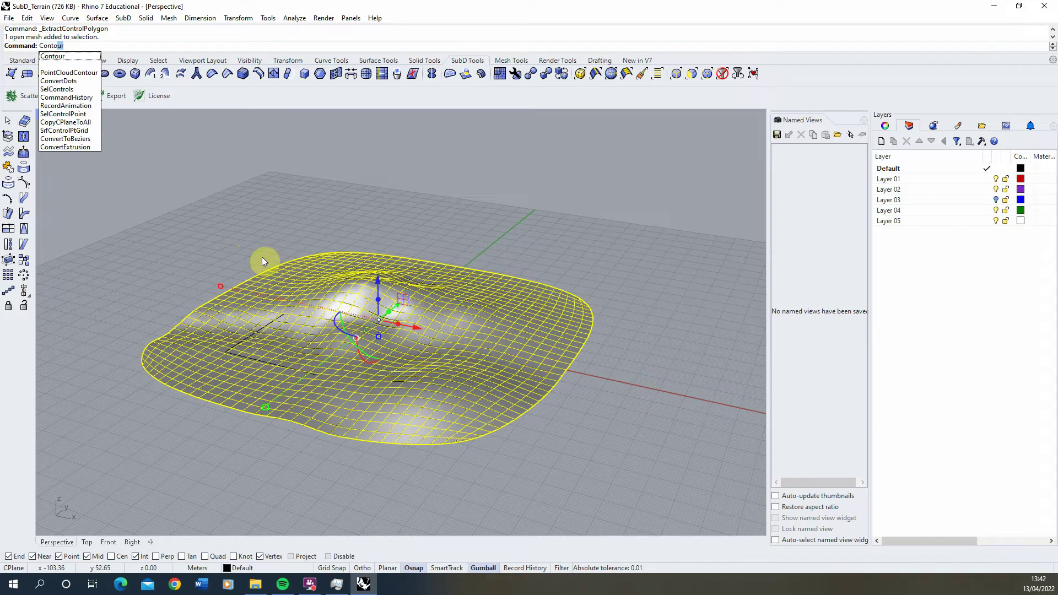
Step: Start Contour on the terrain mesh with a vertex base point and an Ortho-locked vertical direction
{"action": "key", "text": "Return"}
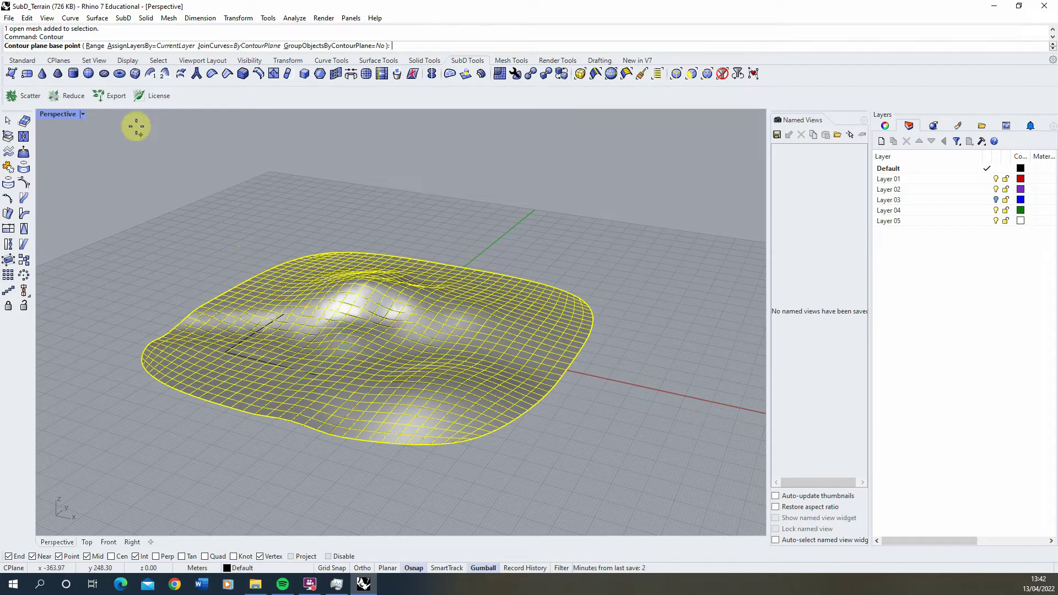
{"action": "double_click", "coordinate": [62, 115]}
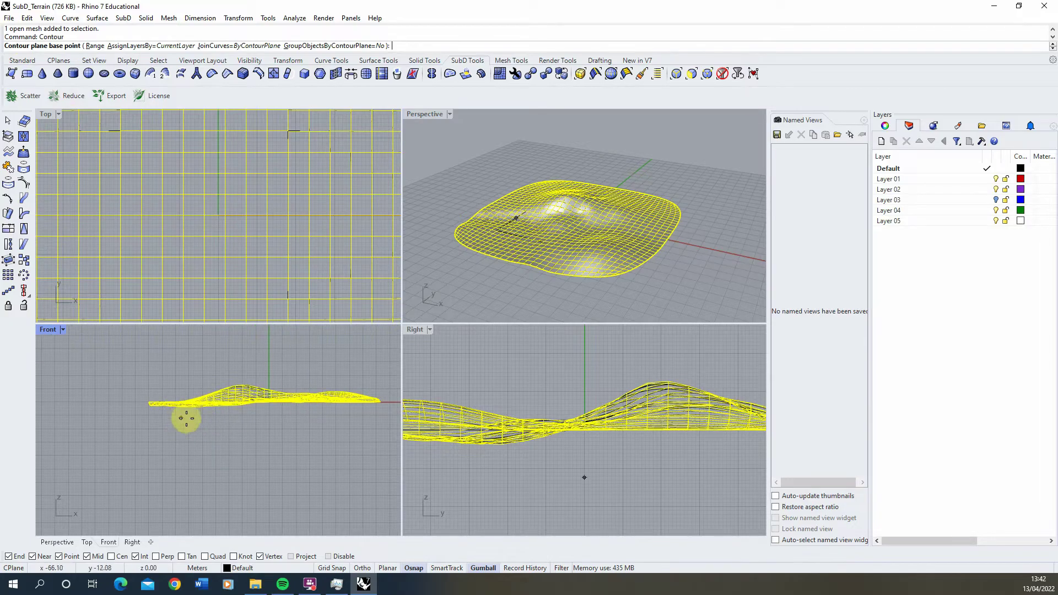
{"action": "scroll", "coordinate": [189, 416], "scroll_direction": "up", "scroll_amount": 2}
{"action": "scroll", "coordinate": [126, 397], "scroll_direction": "up", "scroll_amount": 1}
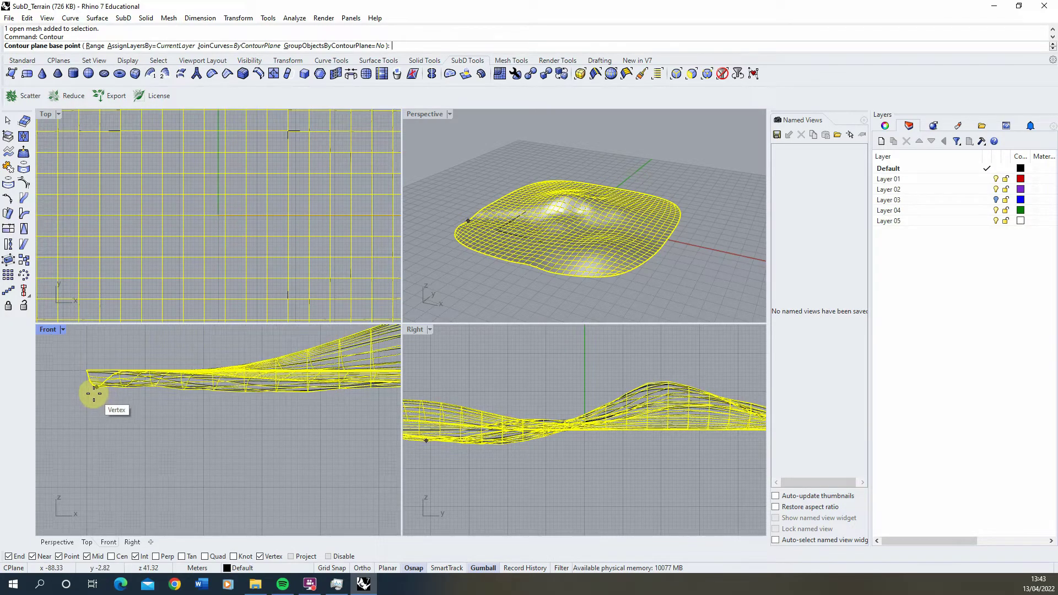
{"action": "left_click", "coordinate": [94, 393]}
{"action": "scroll", "coordinate": [102, 414], "scroll_direction": "down", "scroll_amount": 2}
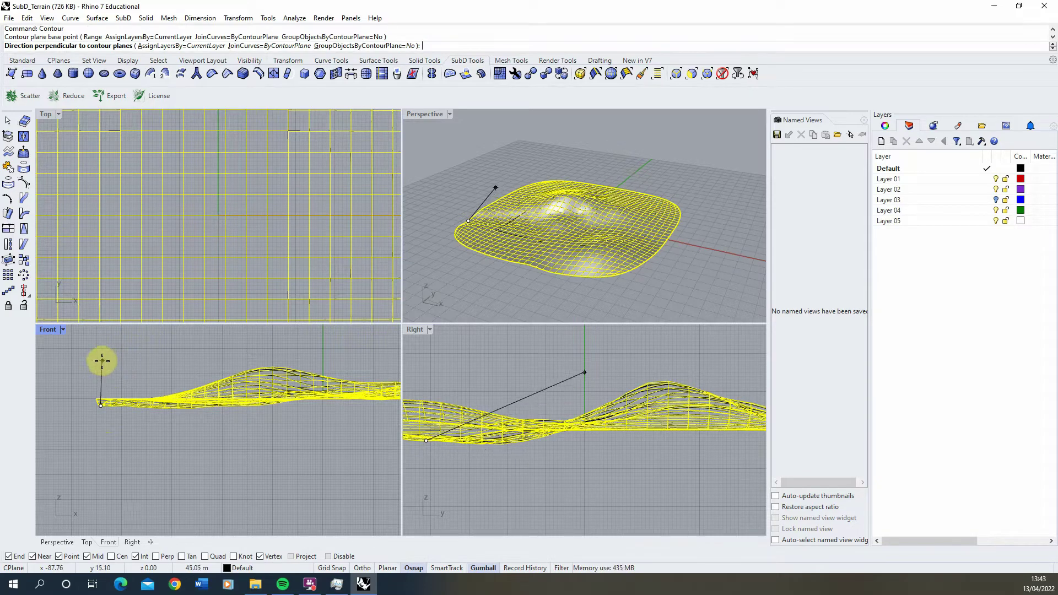
{"action": "key", "text": "F8"}
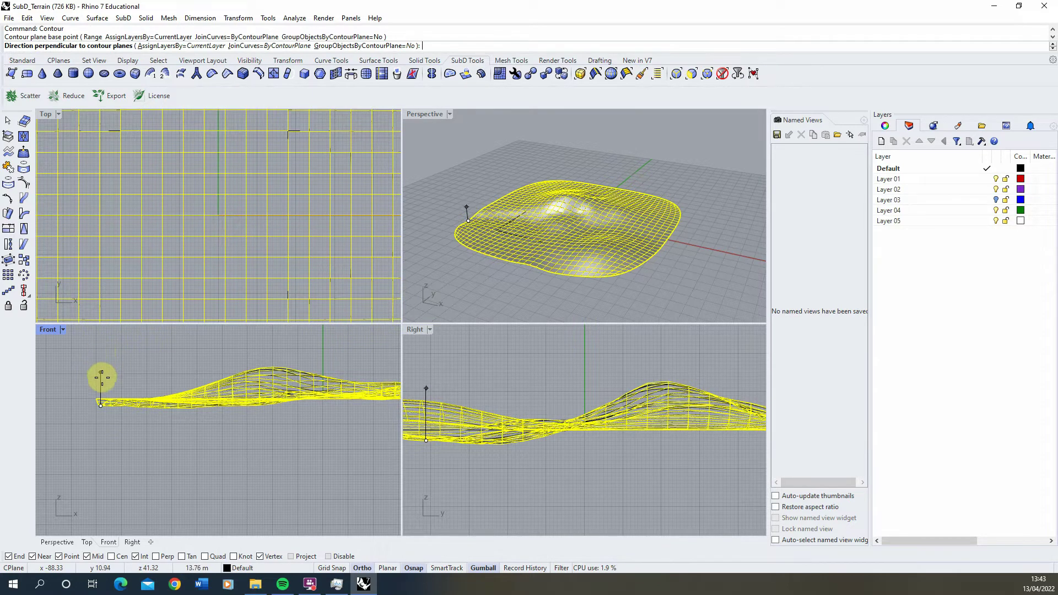
{"action": "left_click", "coordinate": [99, 364]}
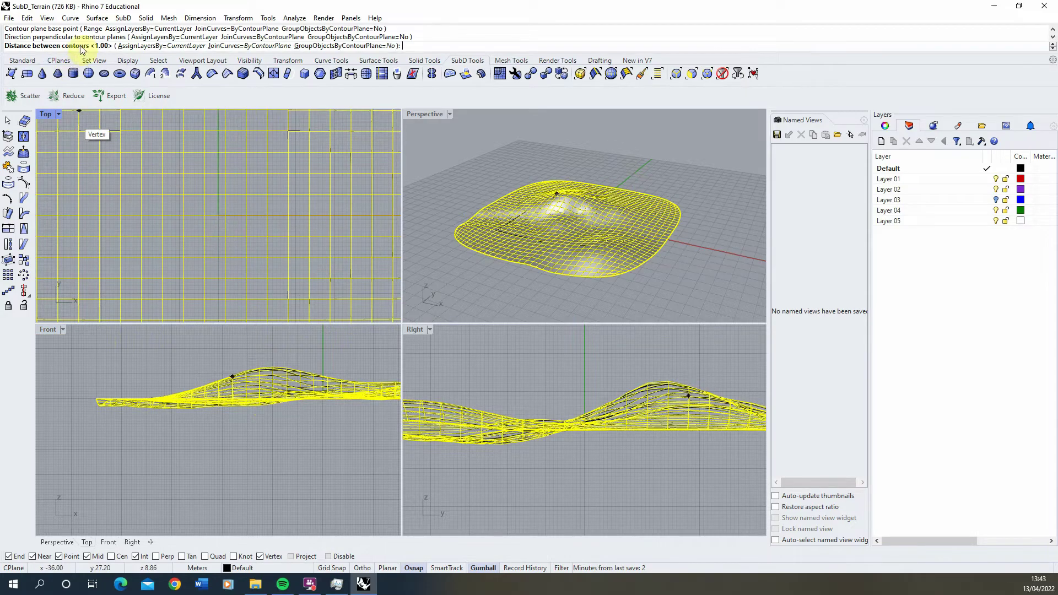
Step: Set the contour spacing to 1 to create level curves 1 m apart
{"action": "double_click", "coordinate": [422, 116]}
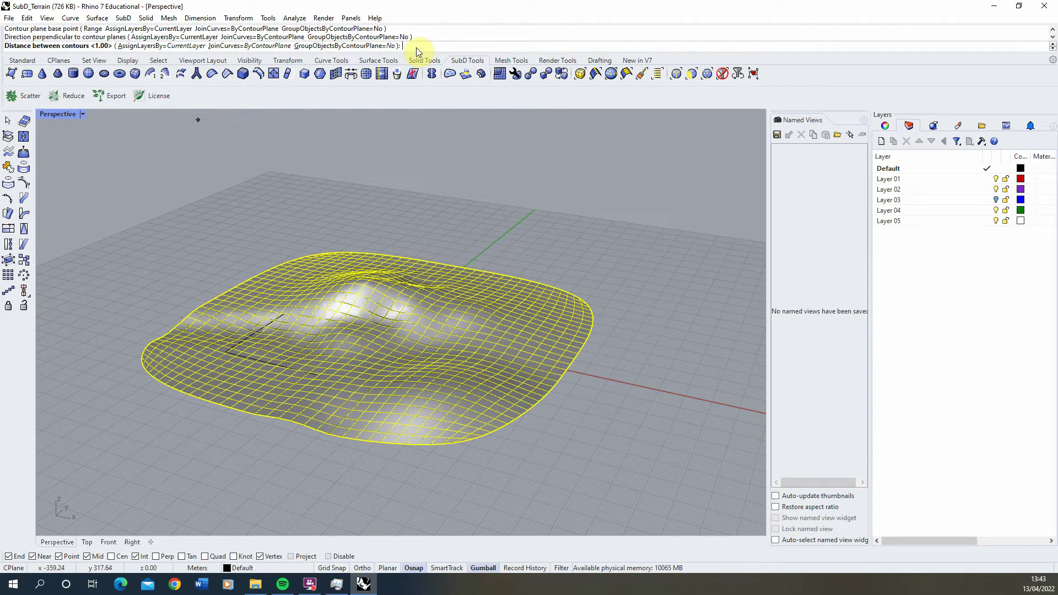
{"action": "type", "text": "1"}
{"action": "key", "text": "Return"}
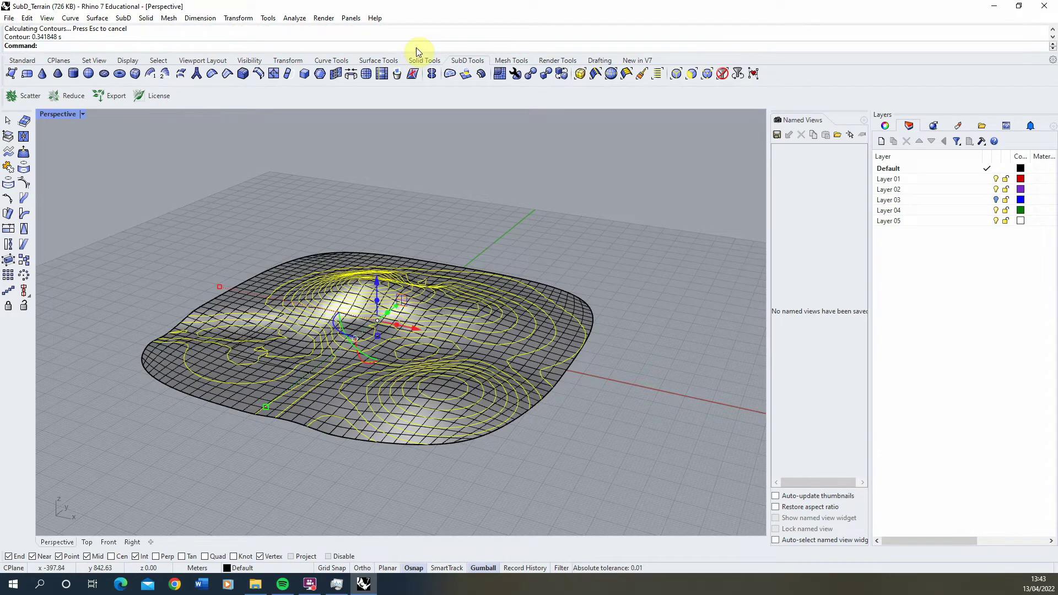
{"action": "left_click", "coordinate": [183, 240]}
{"action": "right_click_drag", "start_coordinate": [194, 280], "coordinate": [220, 291]}
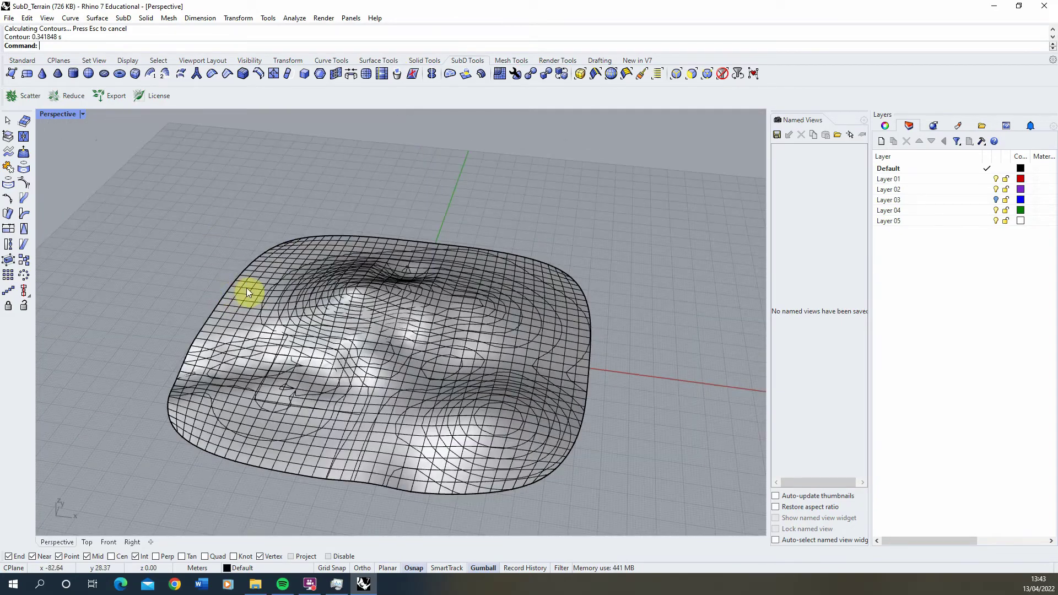
Step: Move the SubD terrain and its mesh off to the right along the gumball X axis
{"action": "left_click_drag", "start_coordinate": [199, 308], "coordinate": [198, 308]}
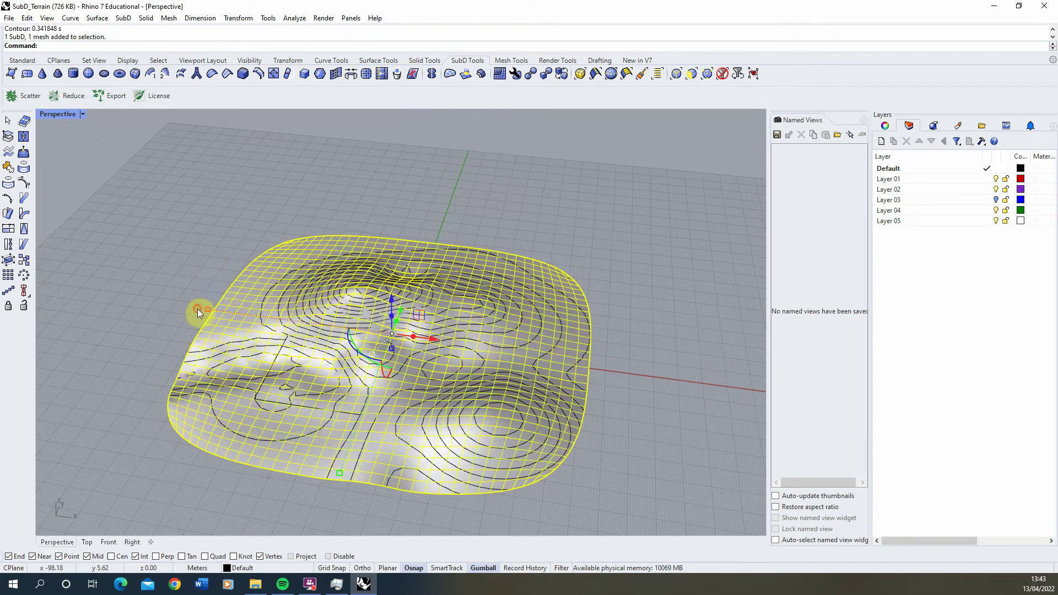
{"action": "scroll", "coordinate": [187, 294], "scroll_direction": "down", "scroll_amount": 5}
{"action": "left_click_drag", "start_coordinate": [329, 323], "coordinate": [683, 372]}
{"action": "left_click", "coordinate": [540, 266]}
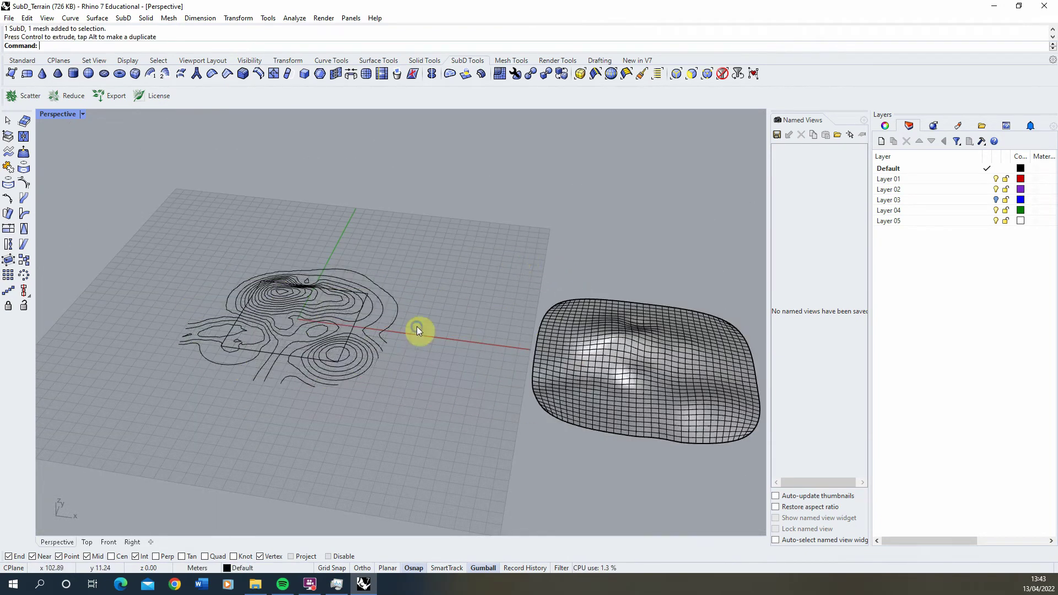
Step: Select all the contour curves, excluding the square boundary rectangle
{"action": "right_click_drag", "start_coordinate": [420, 330], "coordinate": [274, 301]}
{"action": "scroll", "coordinate": [274, 300], "scroll_direction": "up", "scroll_amount": 4}
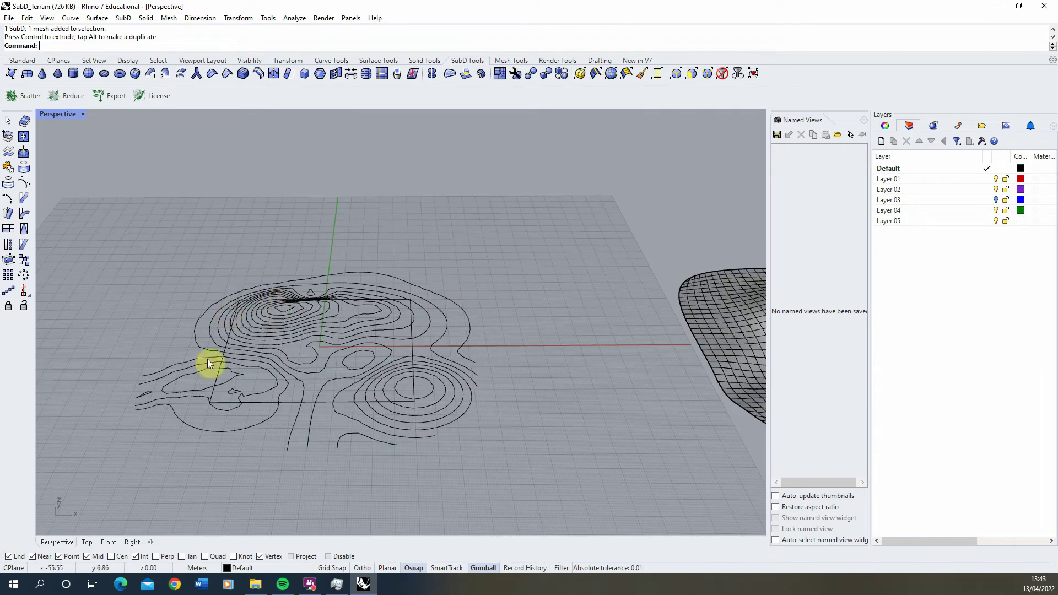
{"action": "left_click_drag", "start_coordinate": [110, 490], "coordinate": [524, 217]}
{"action": "left_click", "coordinate": [324, 403], "text": "ctrl"}
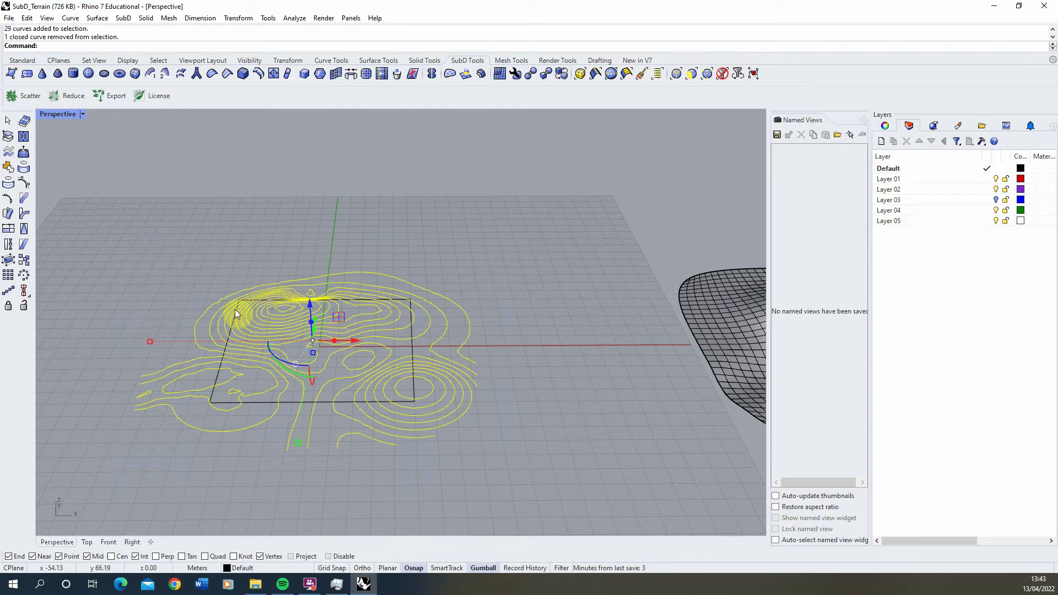
{"action": "right_click_drag", "start_coordinate": [298, 386], "coordinate": [326, 328]}
Step: Fit a Patch surface through the contours with 40 U and 40 V spans
{"action": "type", "text": "Patch"}
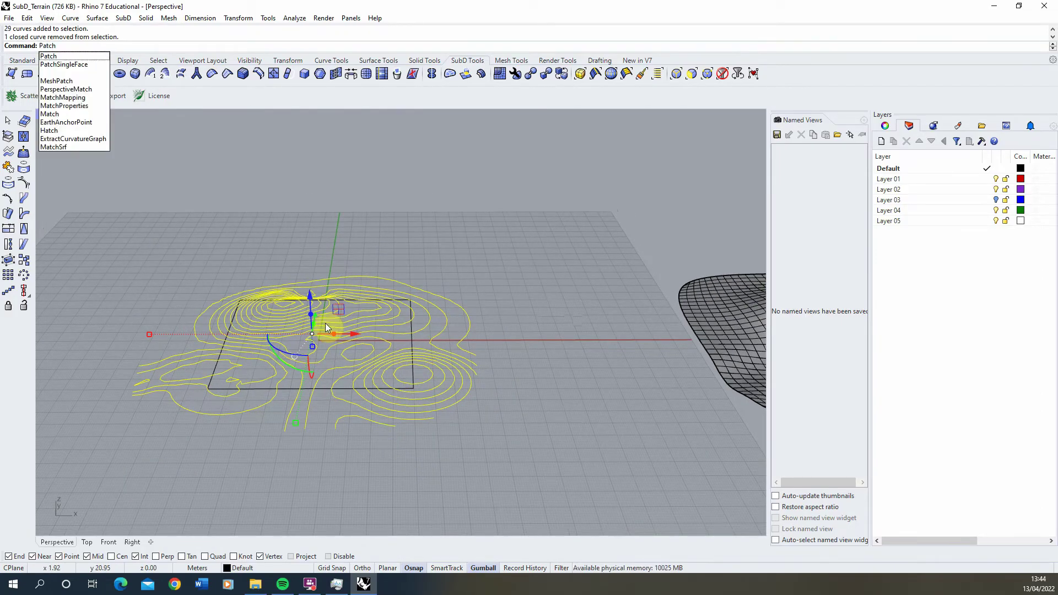
{"action": "key", "text": "Return"}
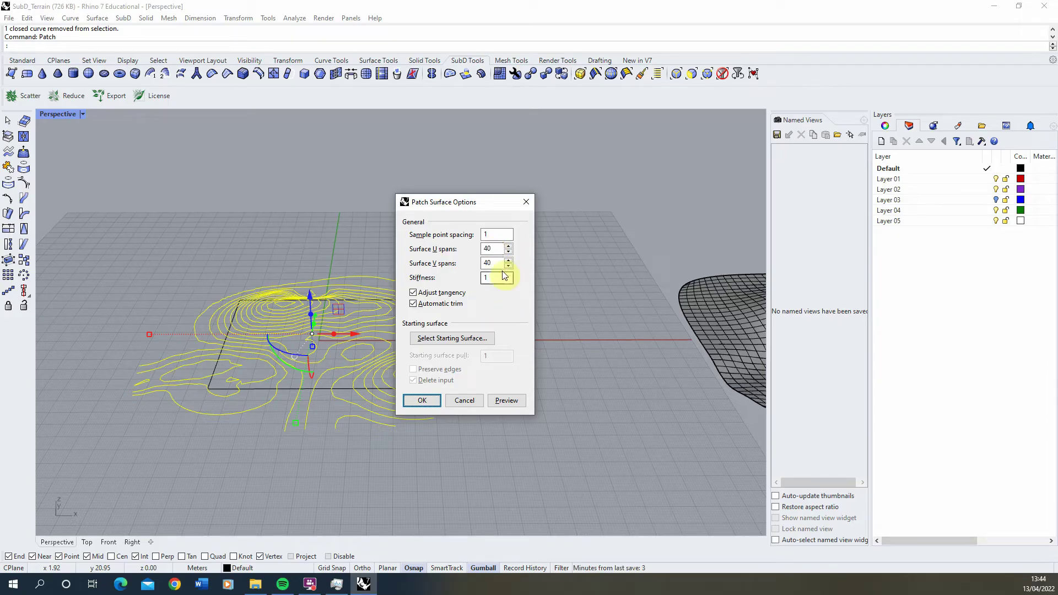
{"action": "left_click", "coordinate": [422, 400]}
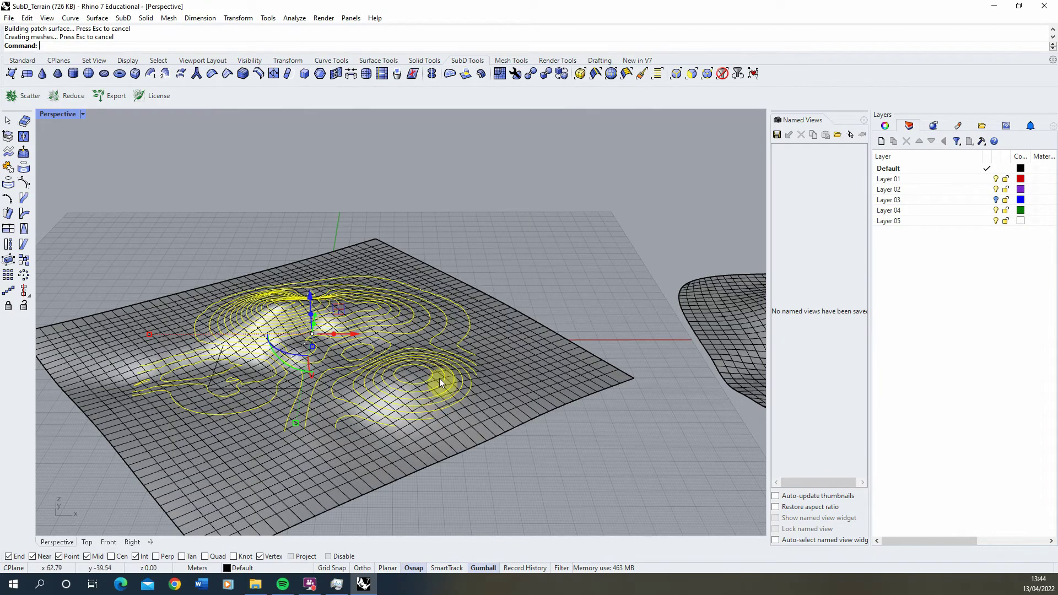
{"action": "mouse_move", "coordinate": [449, 458]}
{"action": "right_mouse_down"}
{"action": "mouse_move", "coordinate": [399, 395]}
{"action": "mouse_move", "coordinate": [425, 373]}
{"action": "mouse_move", "coordinate": [449, 462]}
{"action": "right_mouse_up"}
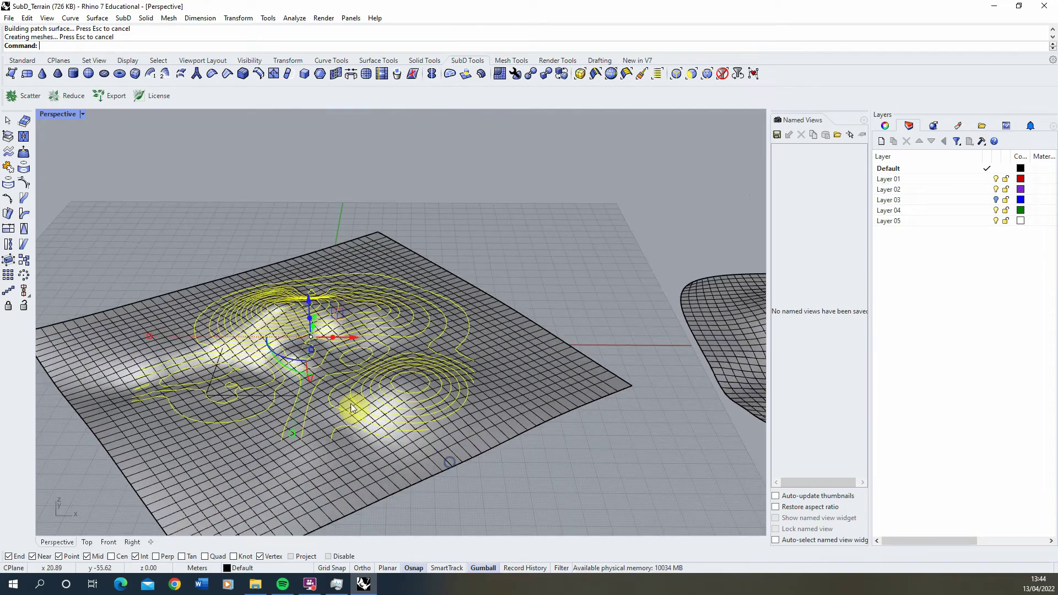
{"action": "scroll", "coordinate": [449, 462], "scroll_direction": "down", "scroll_amount": 3}
Step: Move the contour curves off the patch surface to the right
{"action": "left_click_drag", "start_coordinate": [316, 361], "coordinate": [778, 346]}
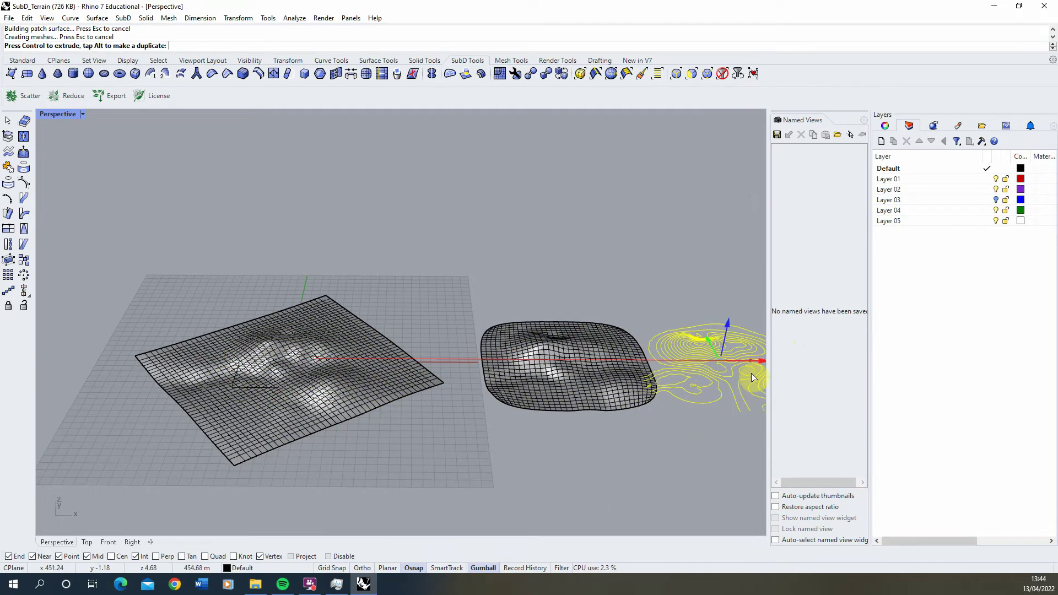
{"action": "left_click", "coordinate": [654, 414]}
{"action": "right_click_drag", "start_coordinate": [653, 414], "coordinate": [388, 372]}
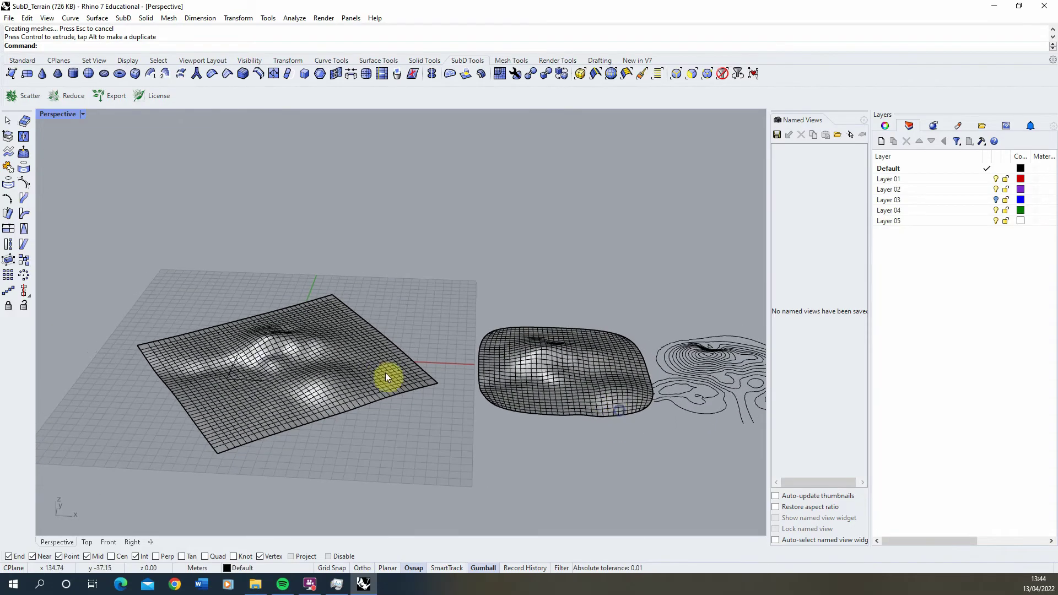
{"action": "scroll", "coordinate": [208, 347], "scroll_direction": "up", "scroll_amount": 4}
{"action": "scroll", "coordinate": [235, 397], "scroll_direction": "up", "scroll_amount": 1}
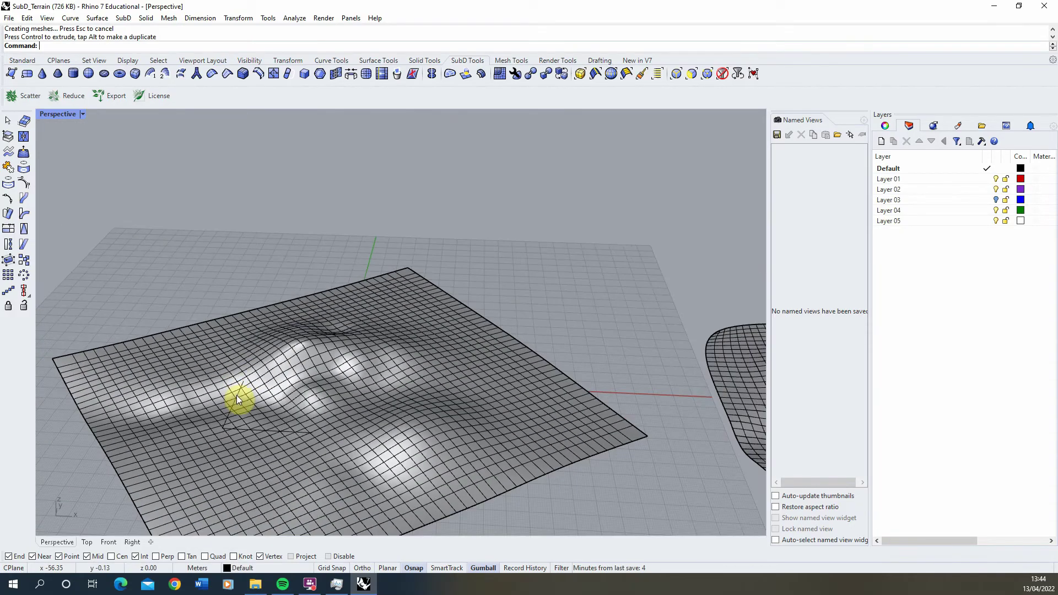
Step: Extrude the square boundary curve into a tall box with ExtrudeCrv
{"action": "left_click", "coordinate": [254, 411]}
{"action": "left_click", "coordinate": [274, 426]}
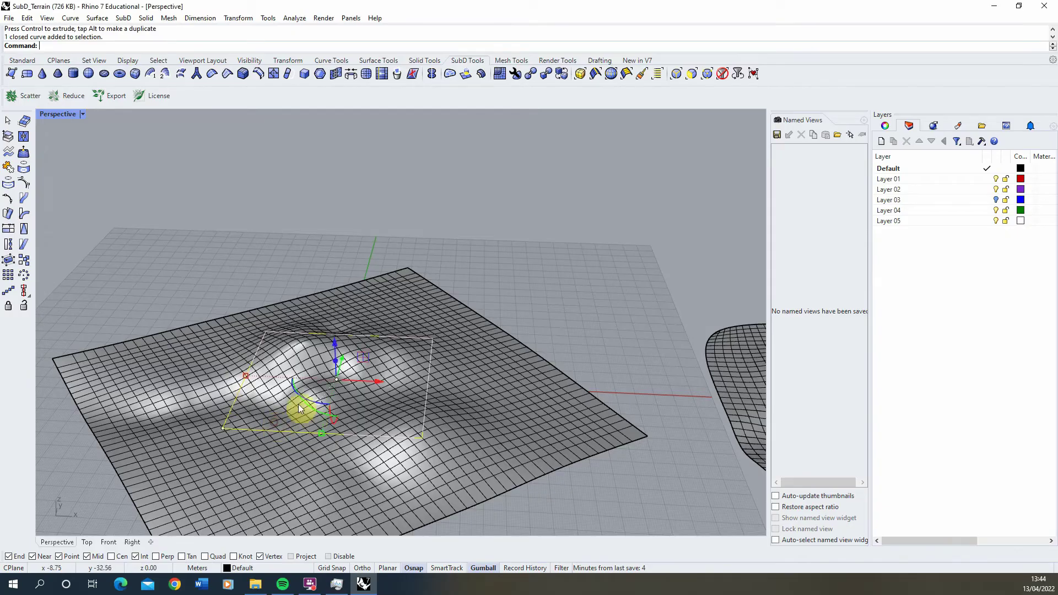
{"action": "right_click_drag", "start_coordinate": [303, 406], "coordinate": [342, 401]}
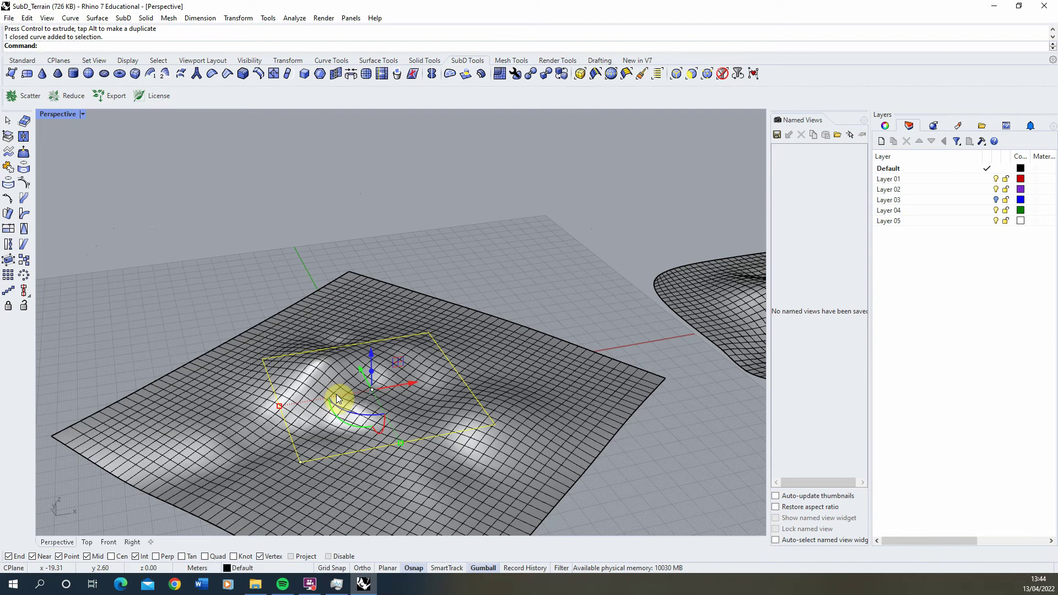
{"action": "type", "text": "Extr"}
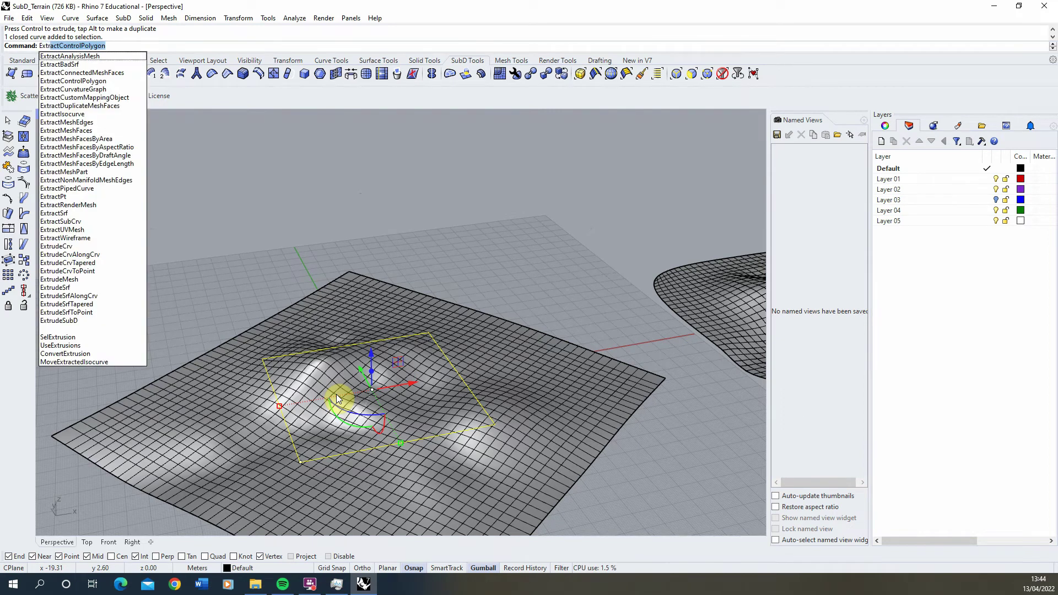
{"action": "type", "text": "r"}
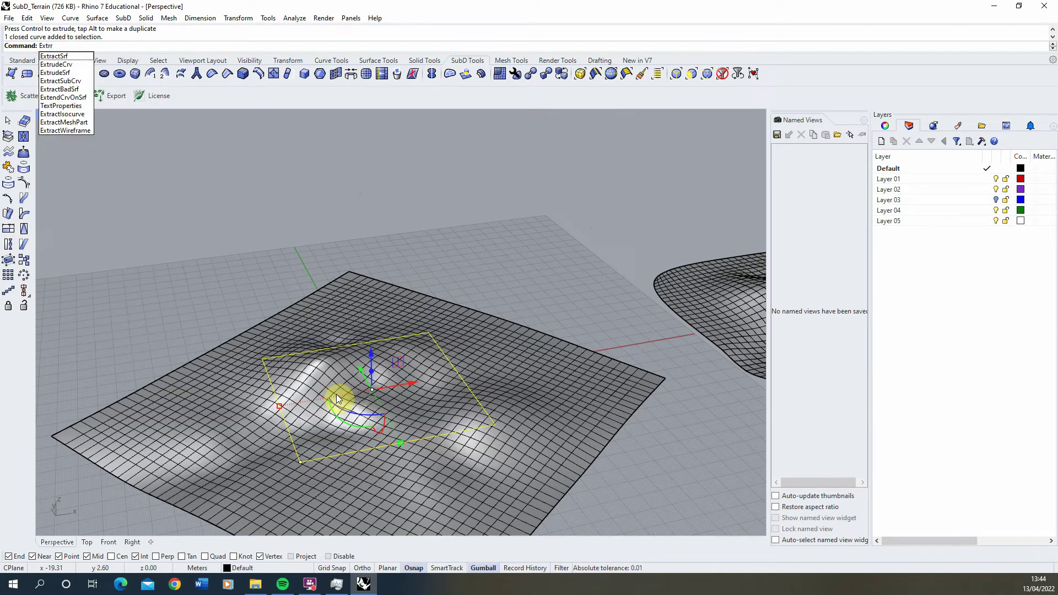
{"action": "key", "text": "BackSpace"}
{"action": "type", "text": "udeSrf"}
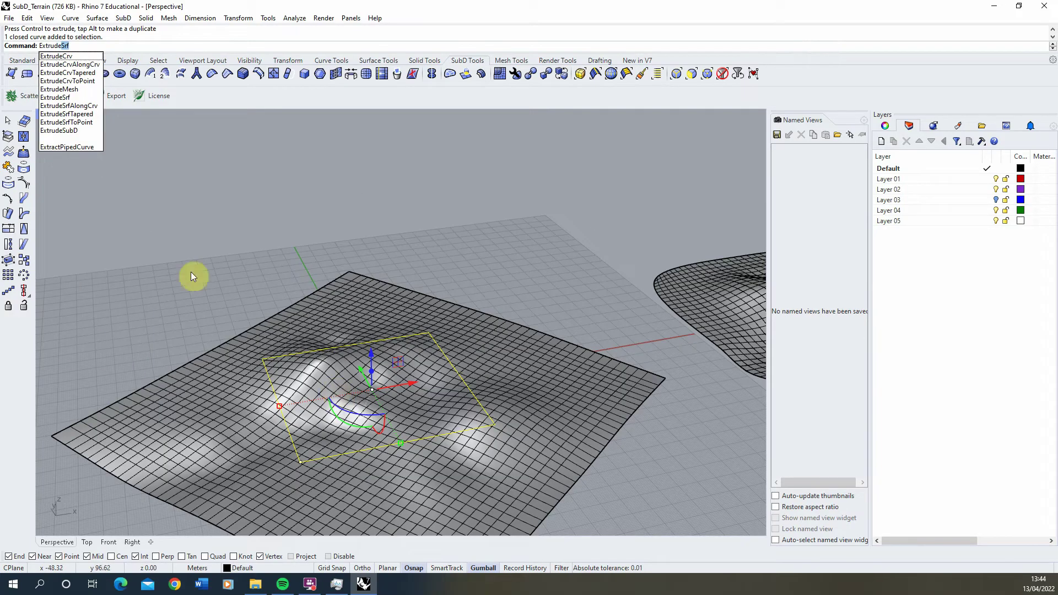
{"action": "left_click", "coordinate": [55, 56]}
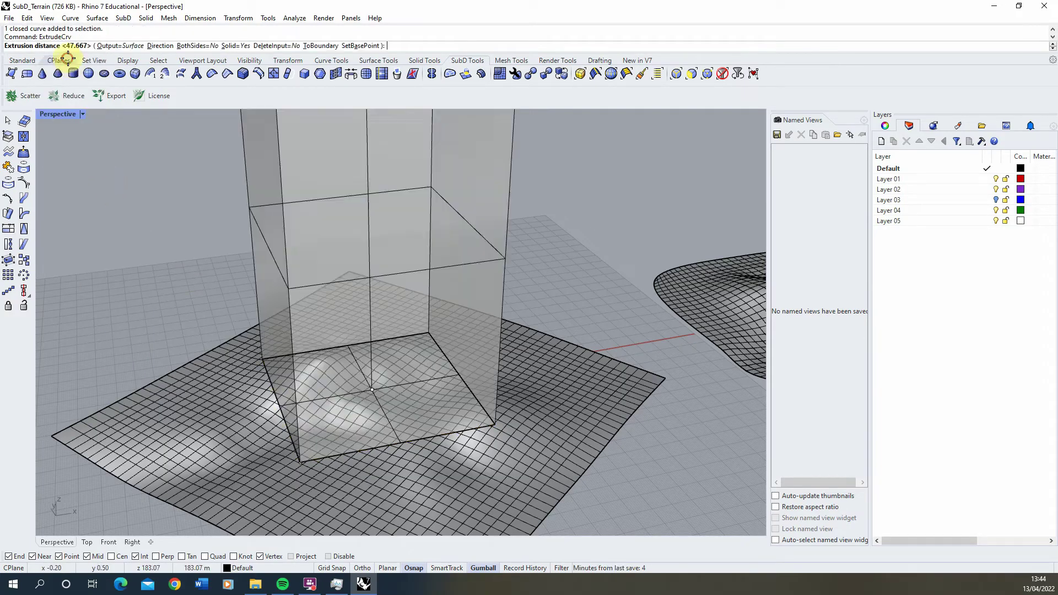
{"action": "right_click", "coordinate": [200, 240]}
Step: Lower the box along the gumball Z axis so it cuts through the terrain
{"action": "right_click_drag", "start_coordinate": [200, 241], "coordinate": [339, 231]}
{"action": "left_click", "coordinate": [414, 230]}
{"action": "left_click", "coordinate": [299, 239]}
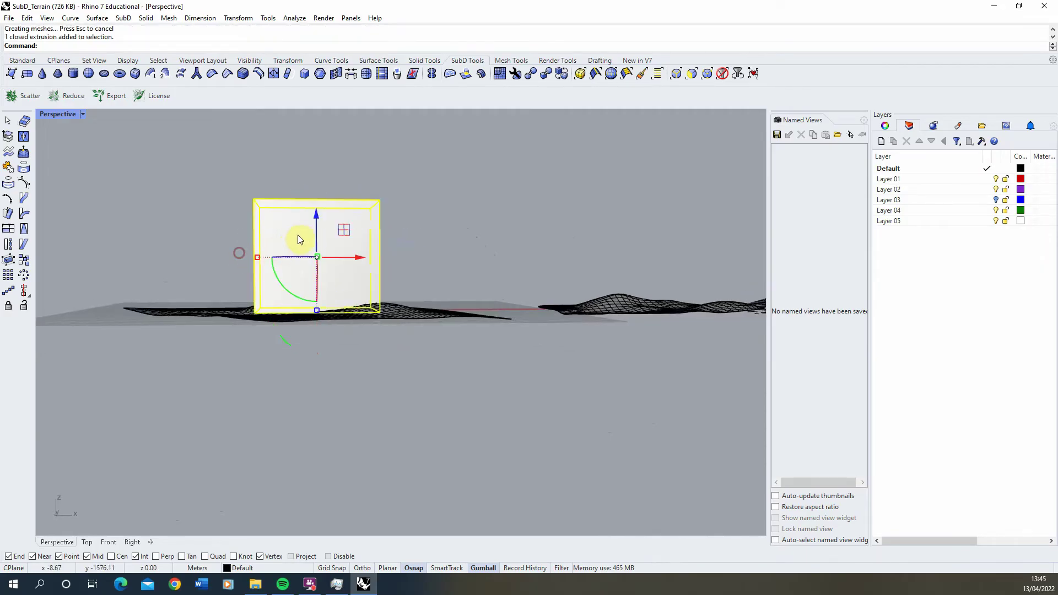
{"action": "left_click_drag", "start_coordinate": [298, 238], "coordinate": [318, 357]}
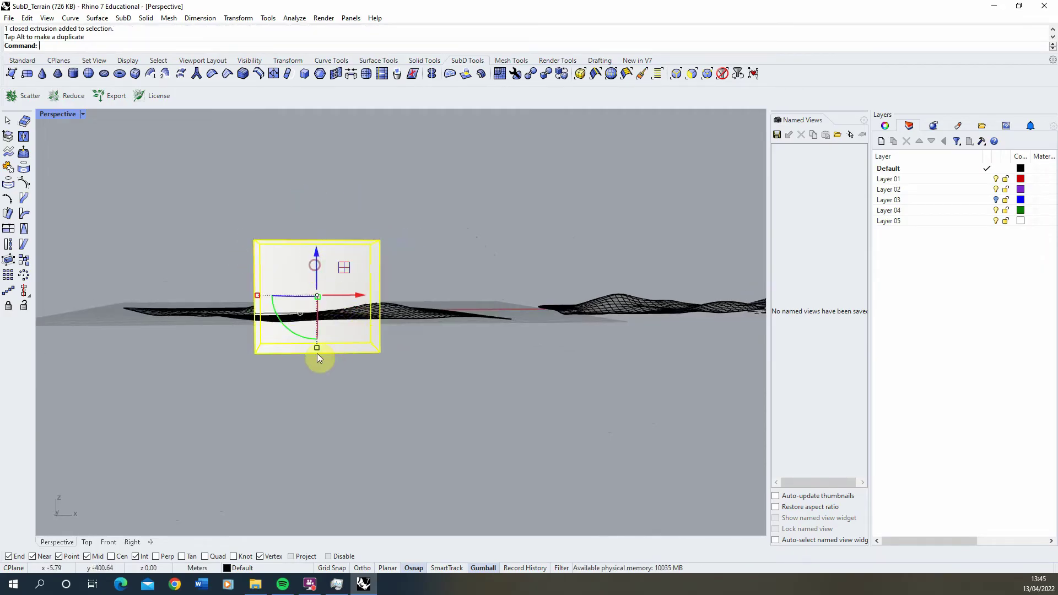
{"action": "right_click_drag", "start_coordinate": [318, 359], "coordinate": [212, 406]}
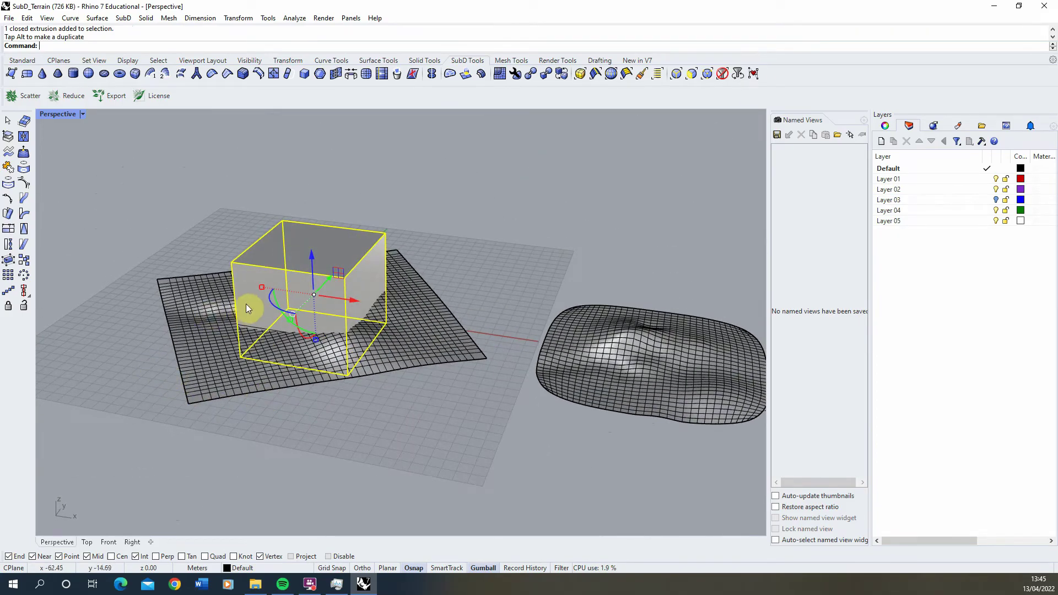
Step: Trim away the patch terrain outside the box, then delete the cutting box
{"action": "left_click", "coordinate": [22, 60]}
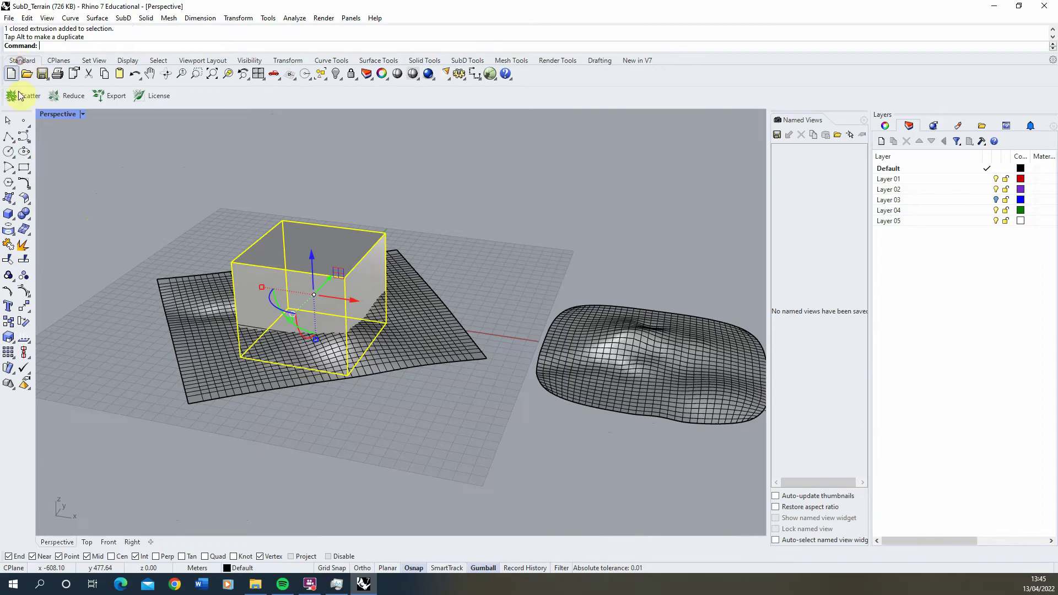
{"action": "left_click", "coordinate": [12, 264]}
{"action": "left_click", "coordinate": [185, 297]}
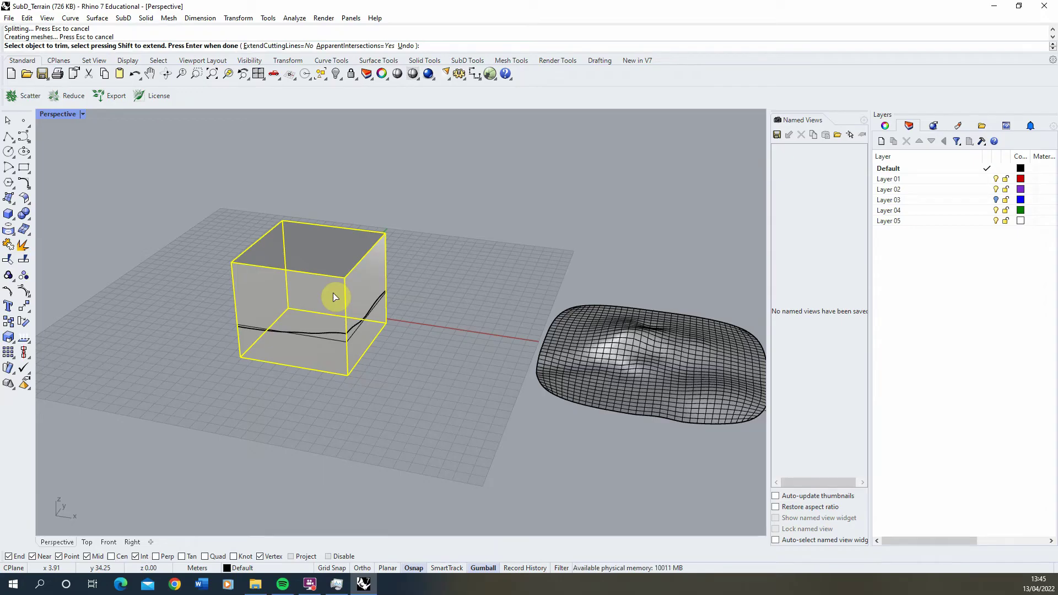
{"action": "right_click", "coordinate": [412, 295]}
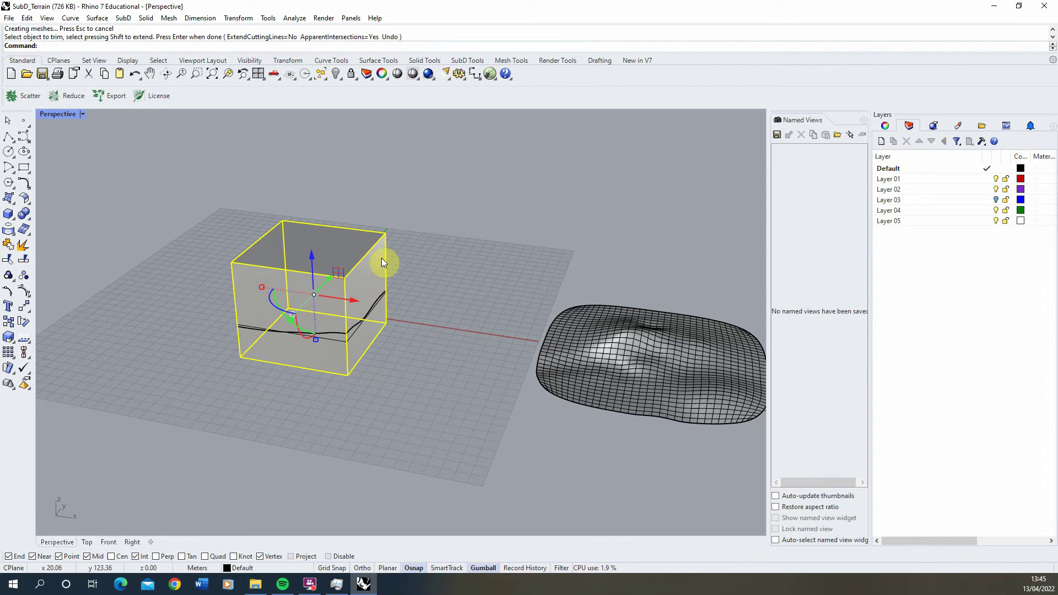
{"action": "key", "text": "Delete"}
{"action": "right_click_drag", "start_coordinate": [260, 263], "coordinate": [345, 300]}
{"action": "left_click", "coordinate": [339, 299]}
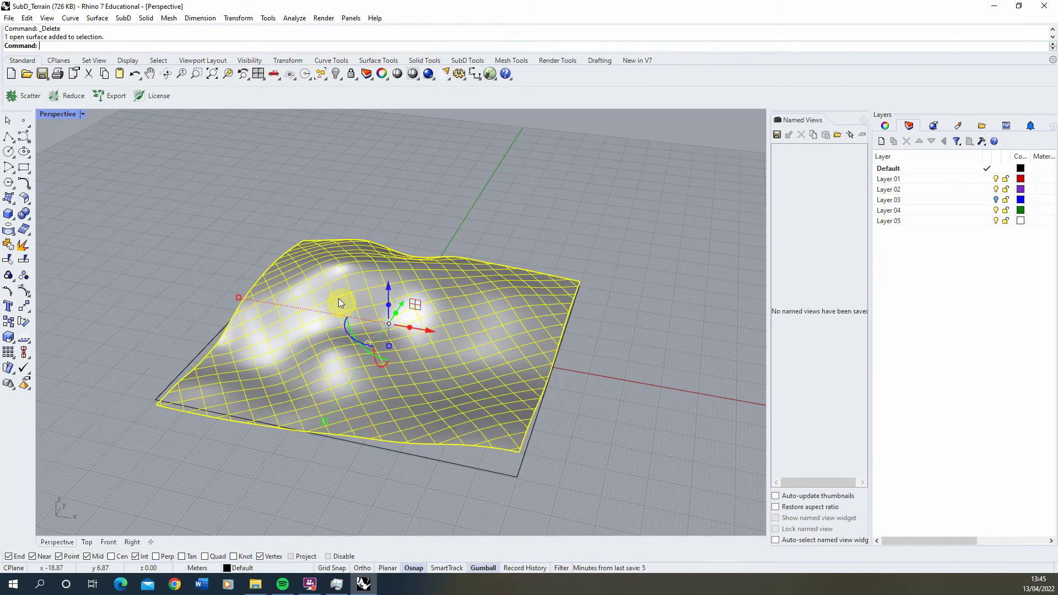
Step: ExtrudeSrf the trimmed terrain by the default distance and delete the original surface
{"action": "type", "text": "ExtractControlPolygon"}
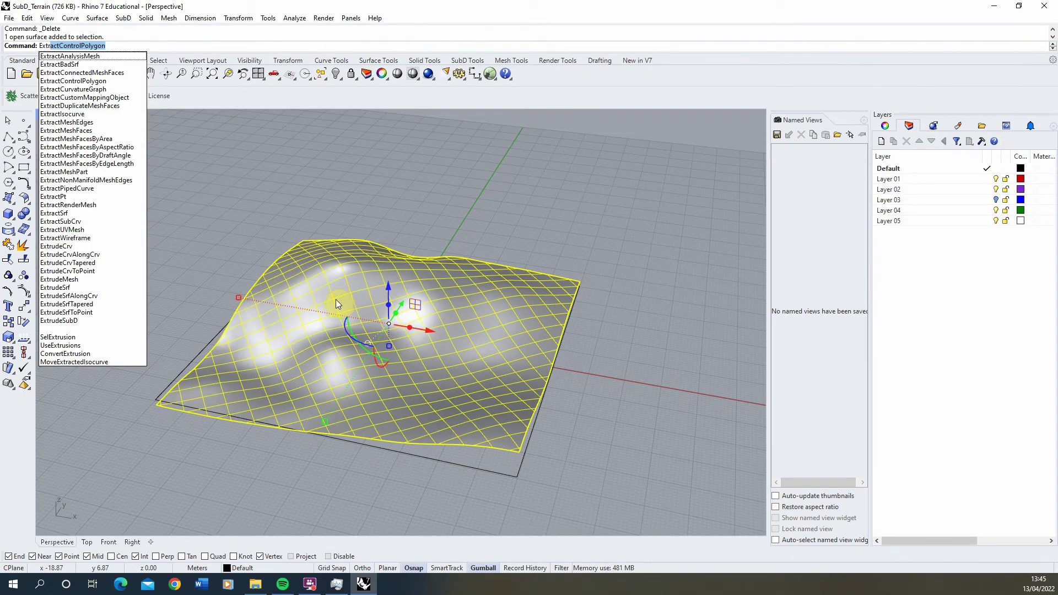
{"action": "left_click", "coordinate": [81, 288]}
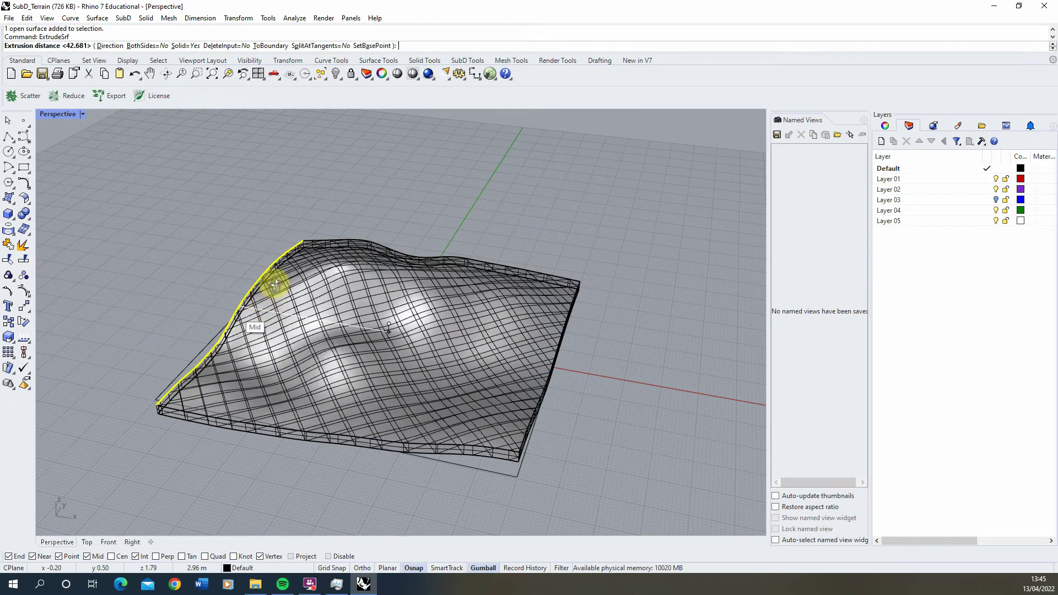
{"action": "right_click_drag", "start_coordinate": [275, 284], "coordinate": [301, 404]}
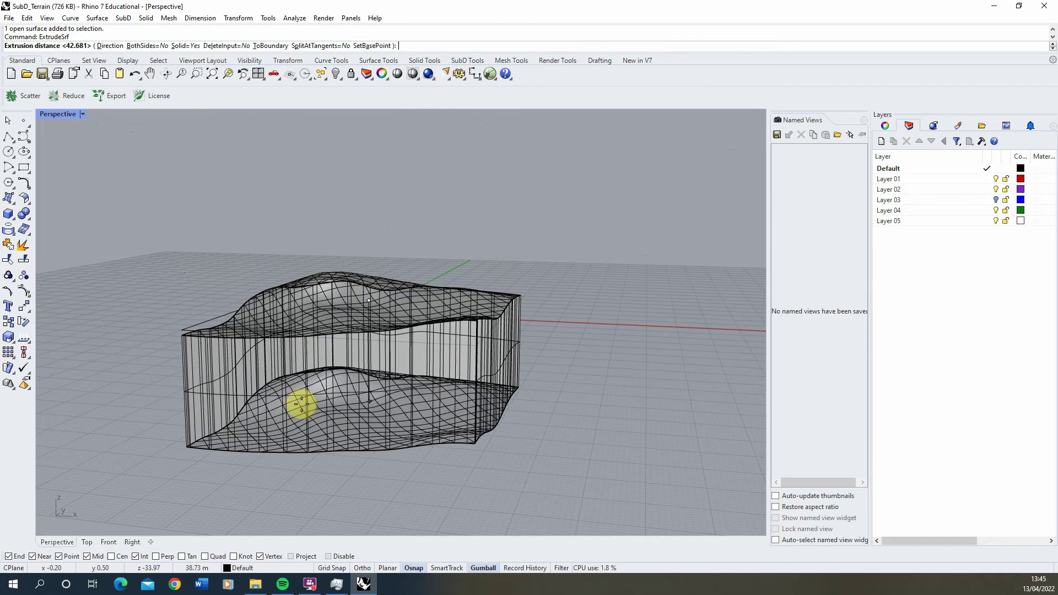
{"action": "key", "text": "Return"}
{"action": "right_click_drag", "start_coordinate": [290, 324], "coordinate": [293, 336]}
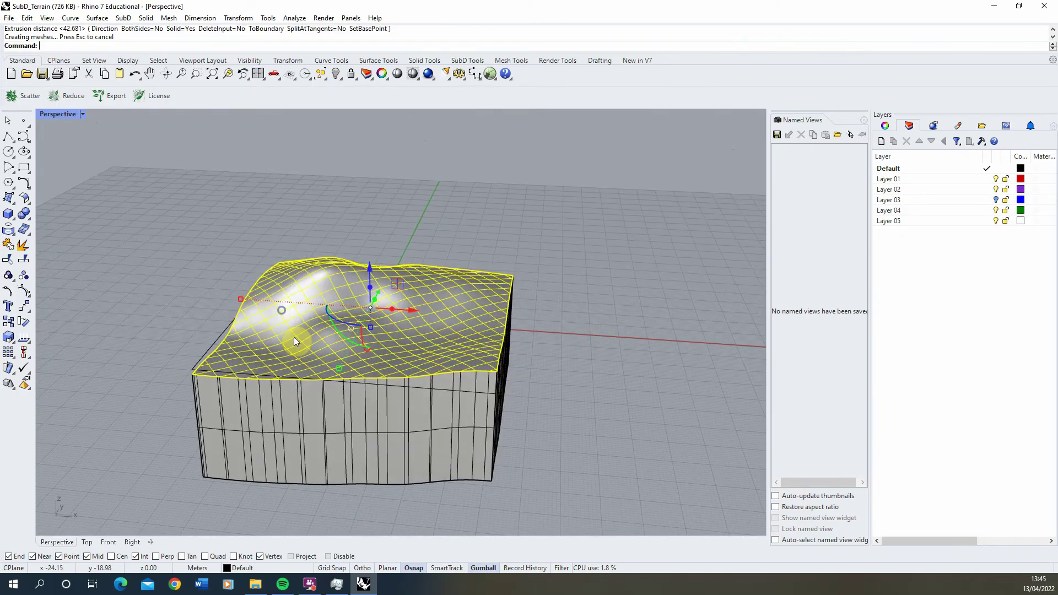
{"action": "key", "text": "Delete"}
{"action": "right_click_drag", "start_coordinate": [230, 326], "coordinate": [351, 404]}
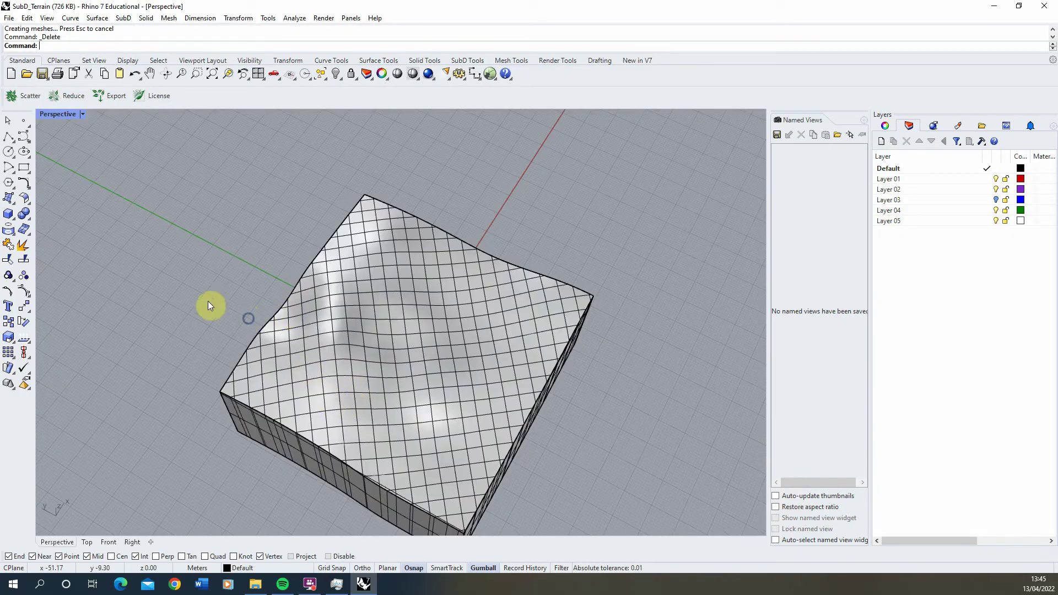
{"action": "right_click_drag", "start_coordinate": [208, 305], "coordinate": [146, 222]}
Step: Draw a large box around the terrain and lower it over the solid's bottom
{"action": "left_click", "coordinate": [8, 214]}
{"action": "scroll", "coordinate": [197, 271], "scroll_direction": "down", "scroll_amount": 3}
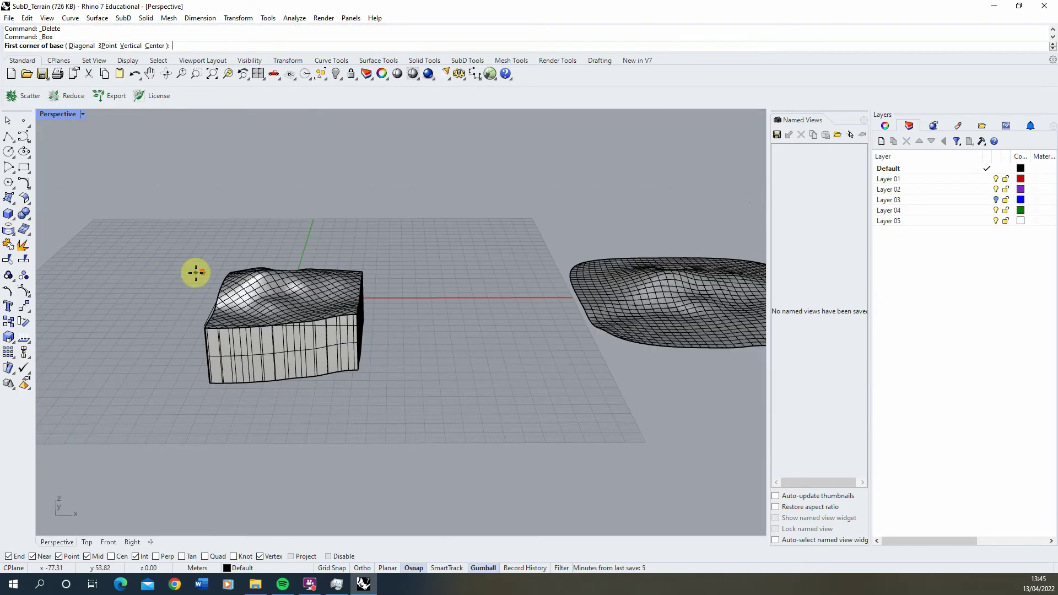
{"action": "left_click", "coordinate": [152, 257]}
{"action": "left_click", "coordinate": [461, 395]}
{"action": "left_click", "coordinate": [445, 401]}
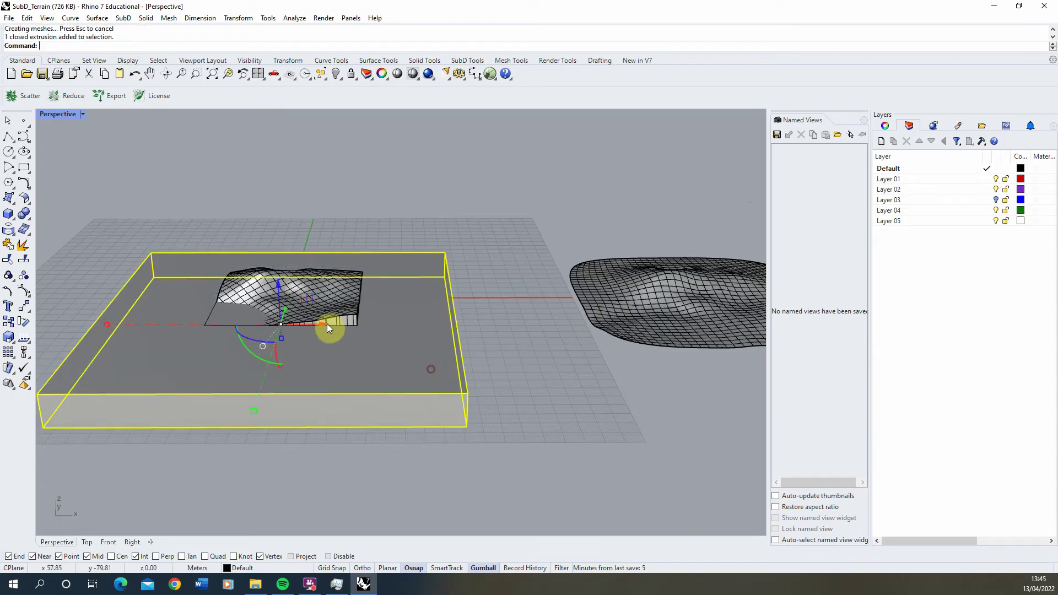
{"action": "left_click_drag", "start_coordinate": [280, 294], "coordinate": [281, 308]}
{"action": "left_click", "coordinate": [222, 234]}
{"action": "right_click_drag", "start_coordinate": [222, 234], "coordinate": [243, 272]}
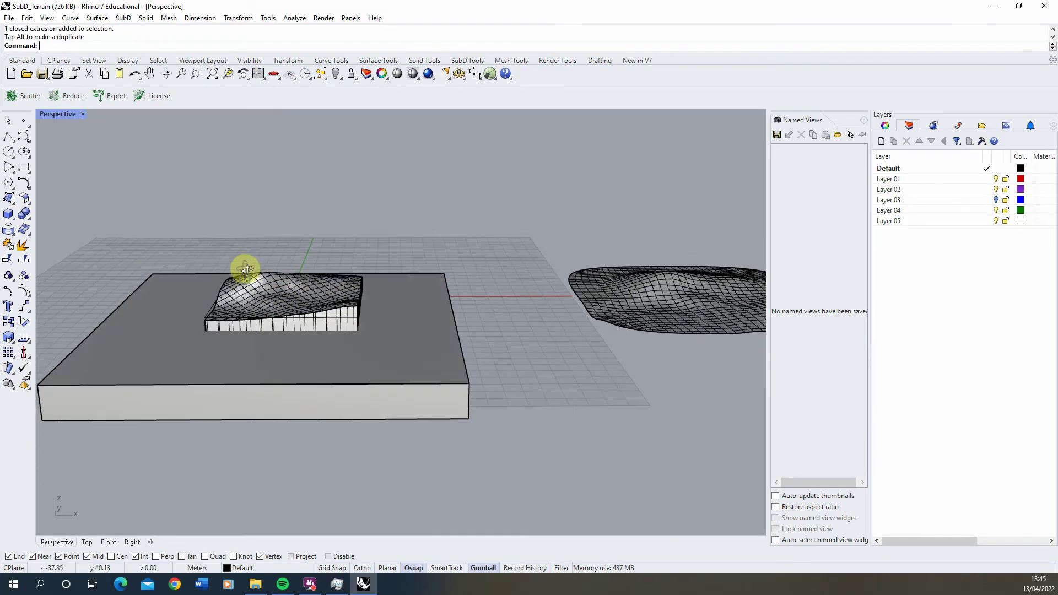
Step: BooleanDifference the box from the terrain solid and delete the cut-off lower slab
{"action": "left_click", "coordinate": [23, 217]}
{"action": "left_click", "coordinate": [59, 221]}
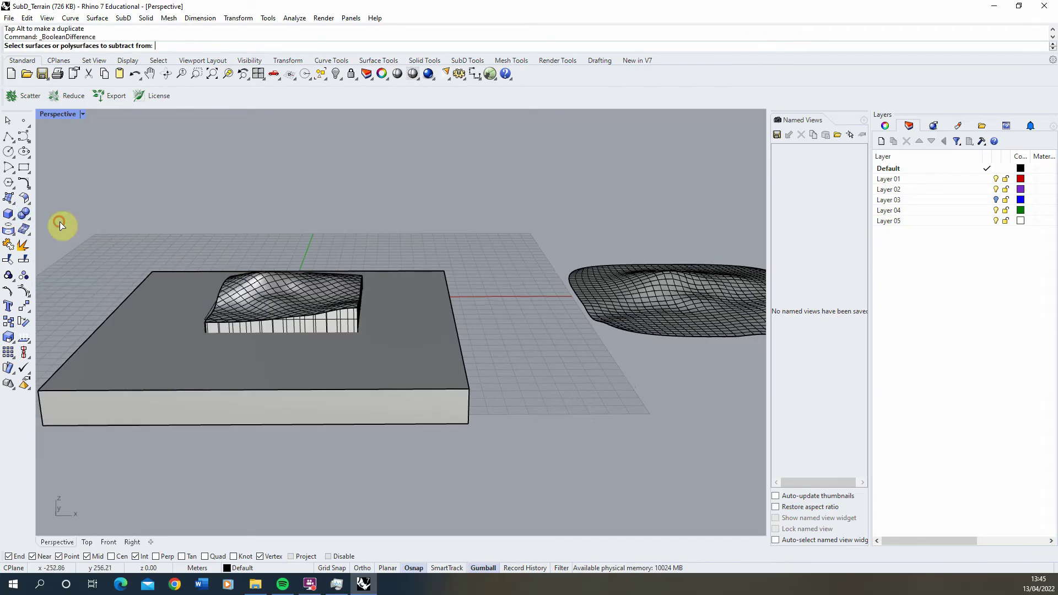
{"action": "left_click", "coordinate": [269, 286]}
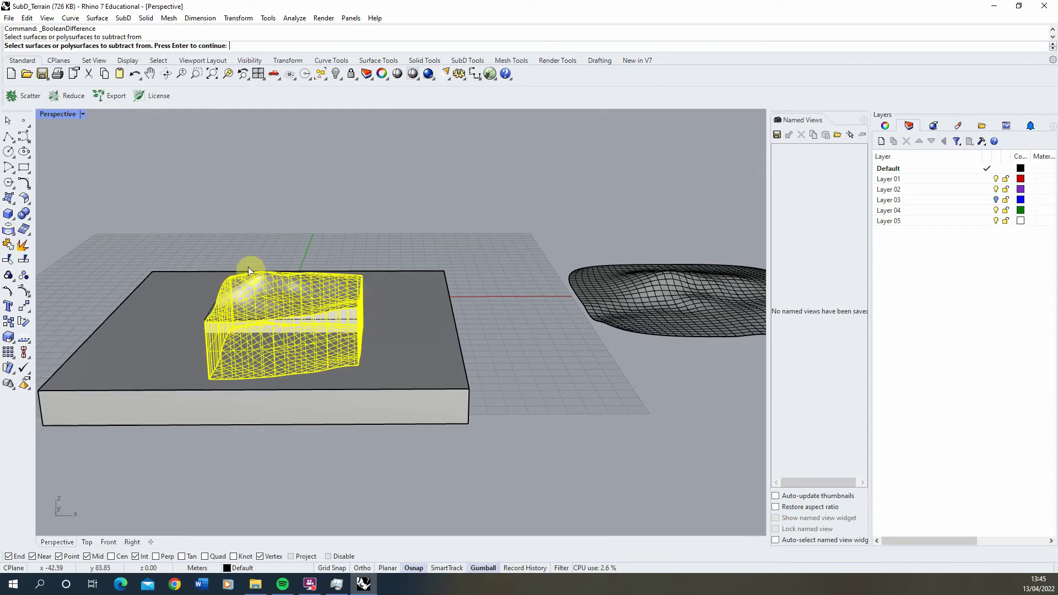
{"action": "left_click", "coordinate": [402, 325]}
{"action": "key", "text": "Return"}
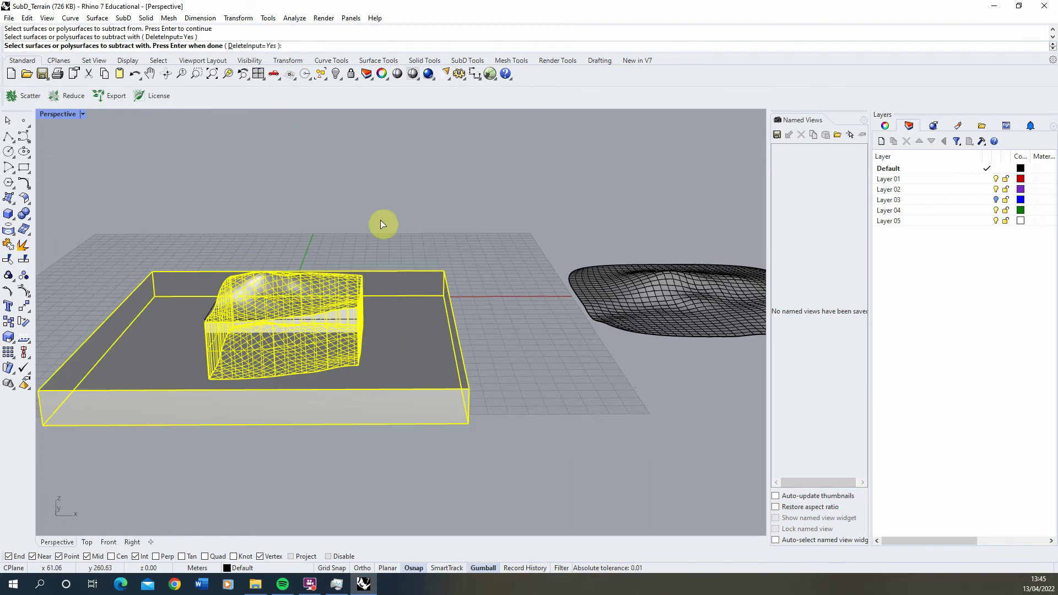
{"action": "key", "text": "Return"}
{"action": "left_click", "coordinate": [335, 356]}
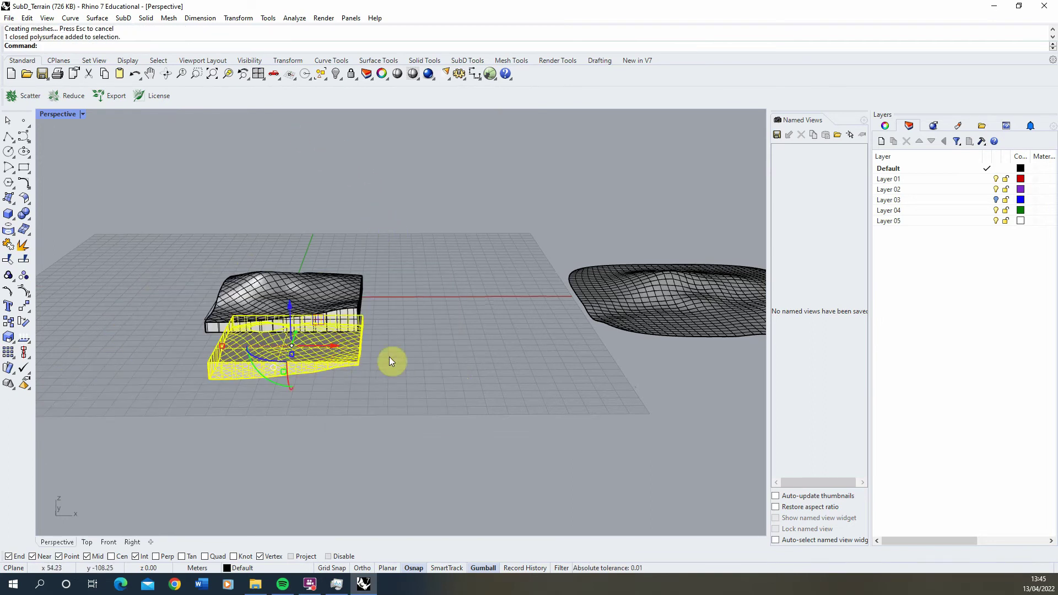
{"action": "right_click_drag", "start_coordinate": [390, 357], "coordinate": [349, 330]}
{"action": "key", "text": "Delete"}
{"action": "scroll", "coordinate": [314, 335], "scroll_direction": "up", "scroll_amount": 4}
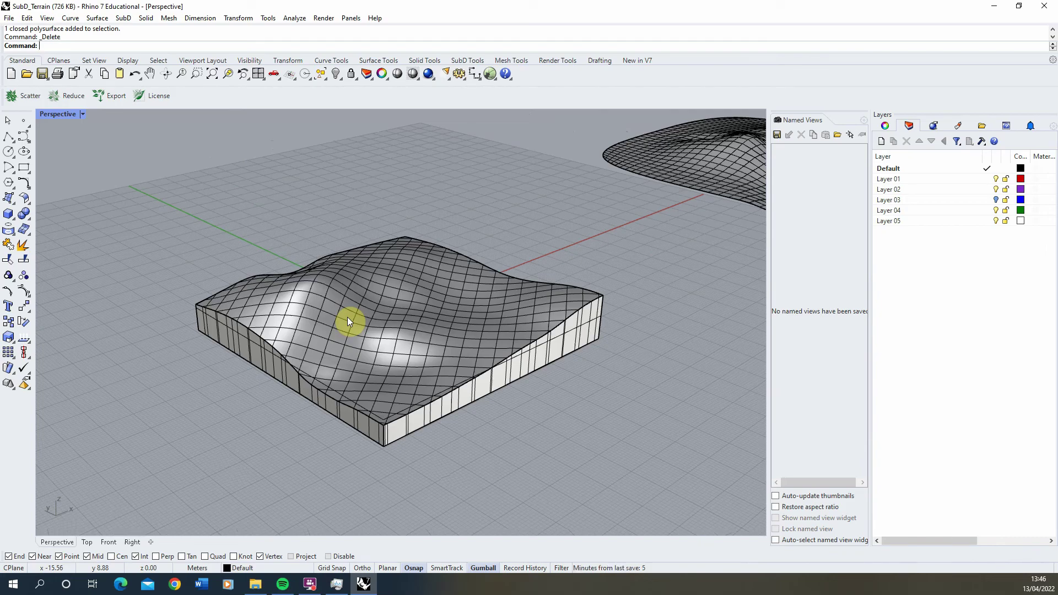
{"action": "right_click_drag", "start_coordinate": [409, 316], "coordinate": [349, 326]}
{"action": "left_click", "coordinate": [369, 306]}
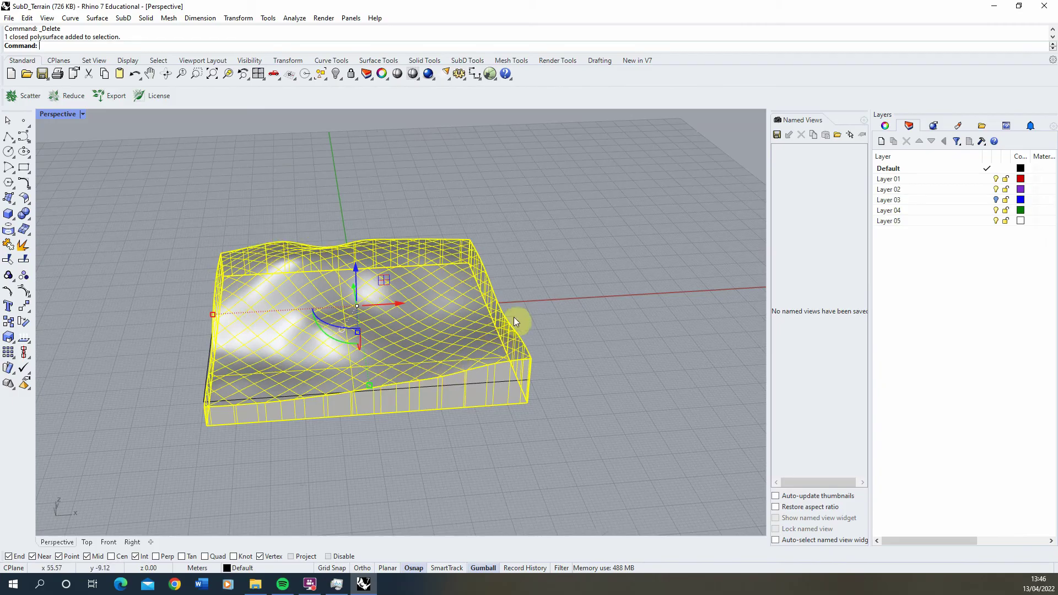
{"action": "right_click_drag", "start_coordinate": [548, 299], "coordinate": [562, 323]}
{"action": "left_click", "coordinate": [535, 316]}
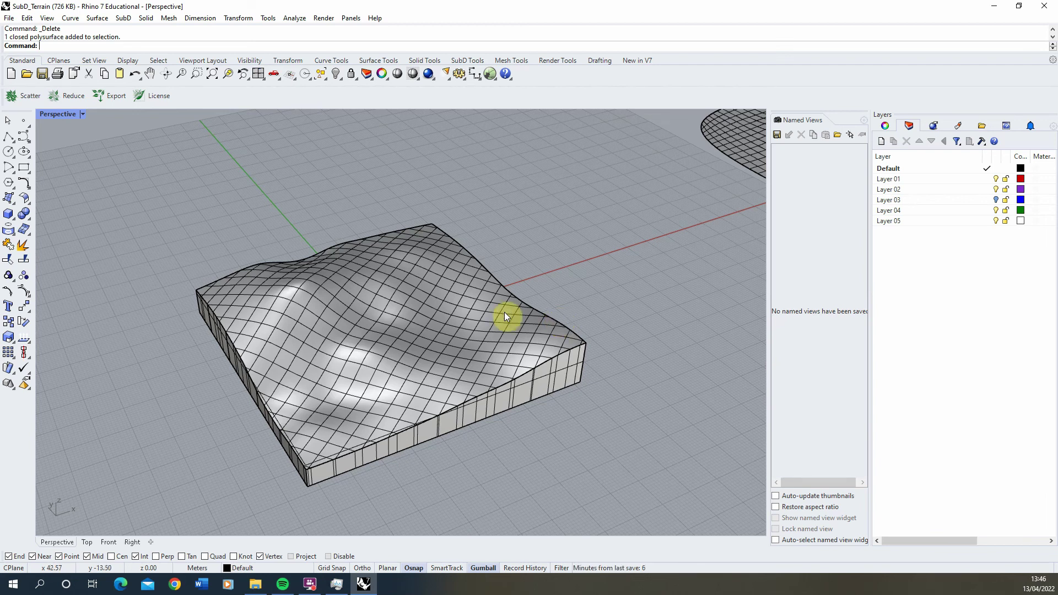
{"action": "right_click_drag", "start_coordinate": [508, 304], "coordinate": [357, 279]}
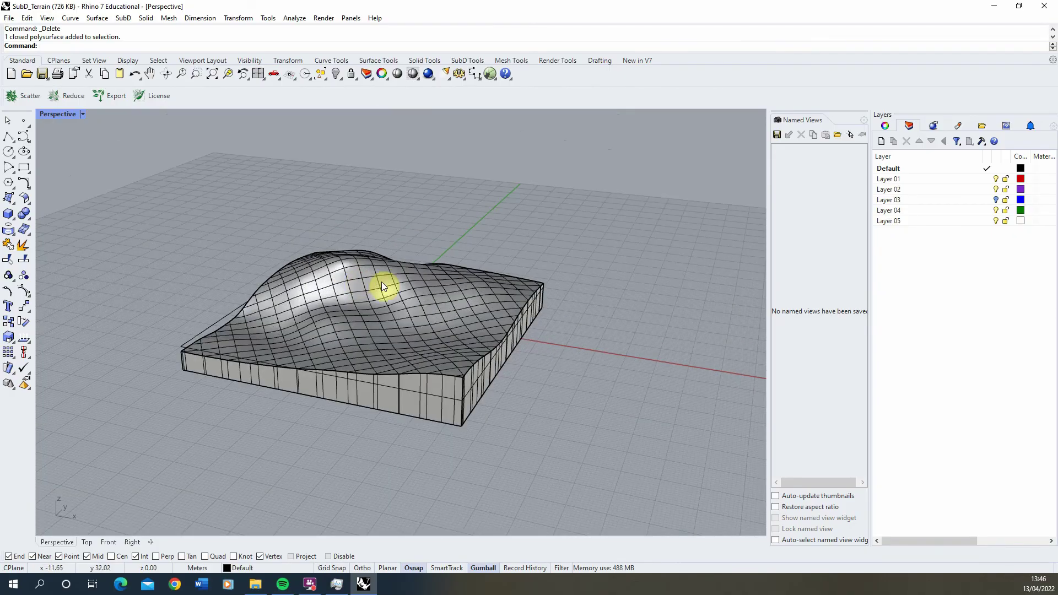